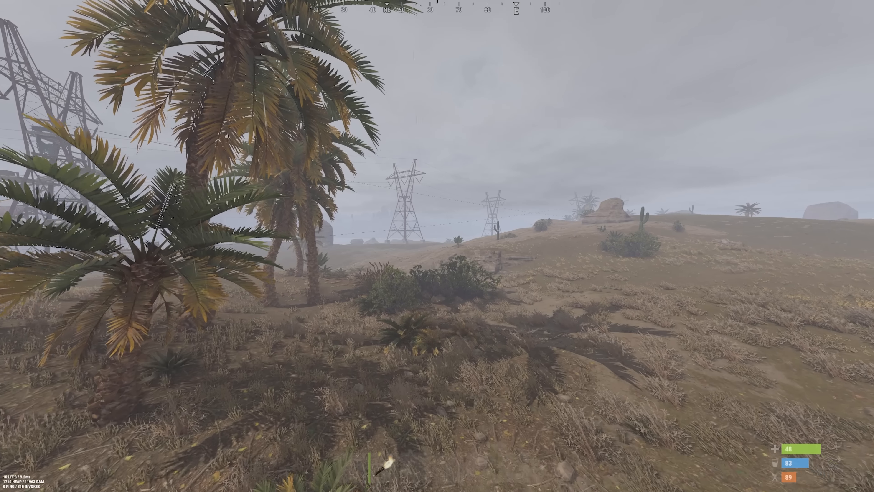
key(w)
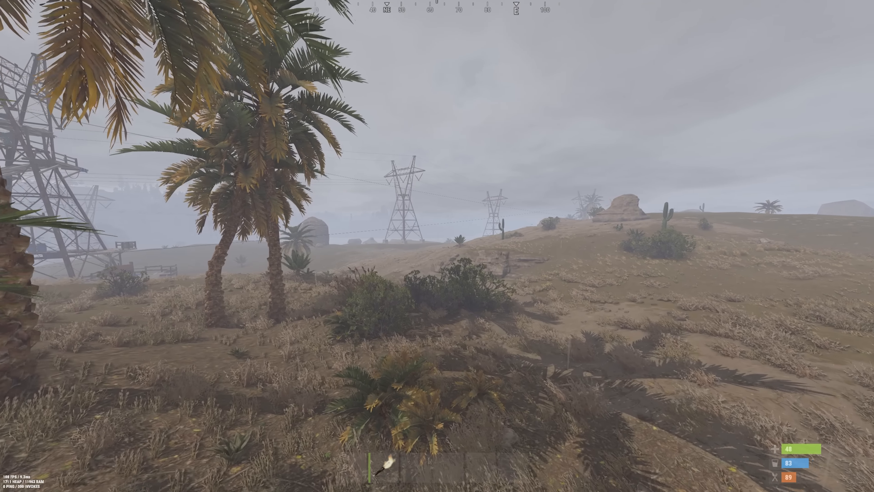
key(w)
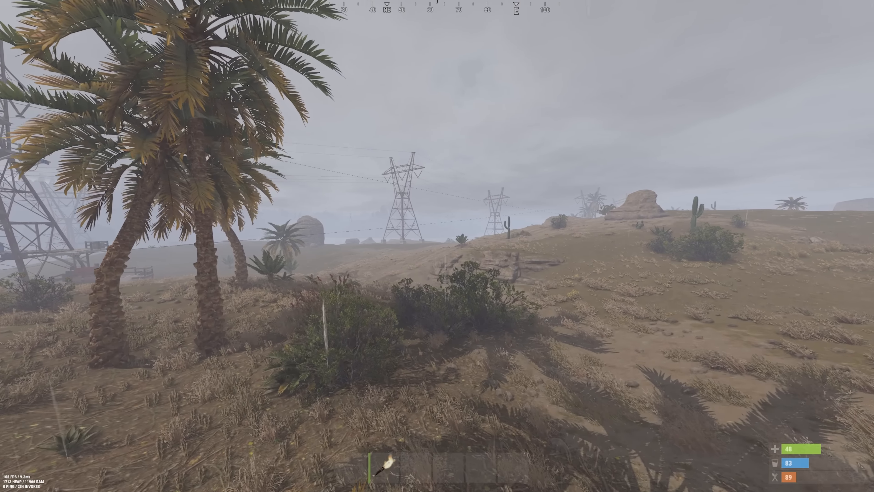
key(w)
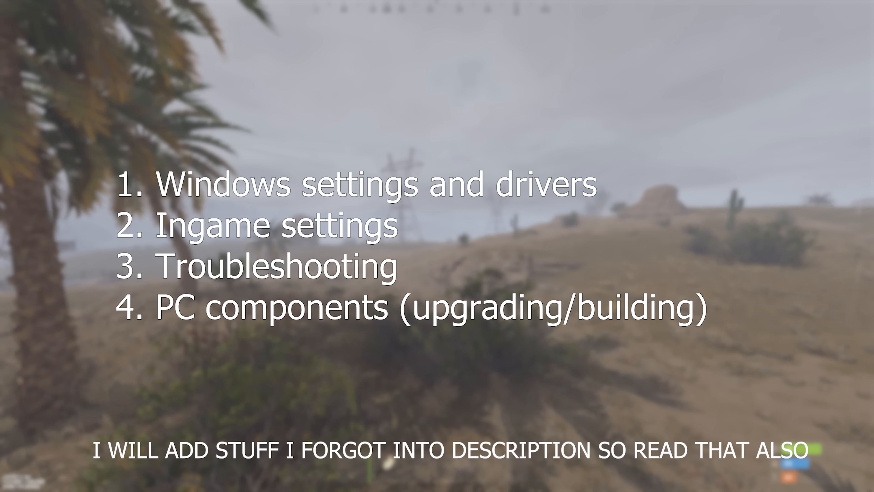
key(w)
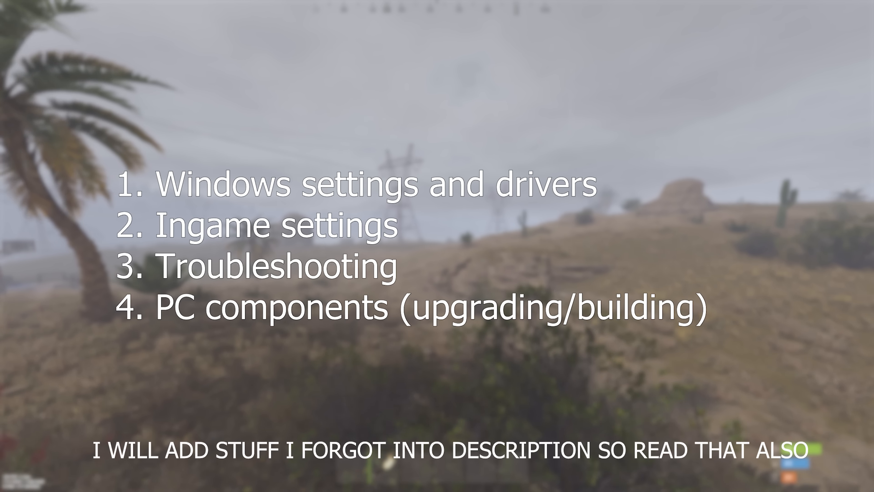
key(w)
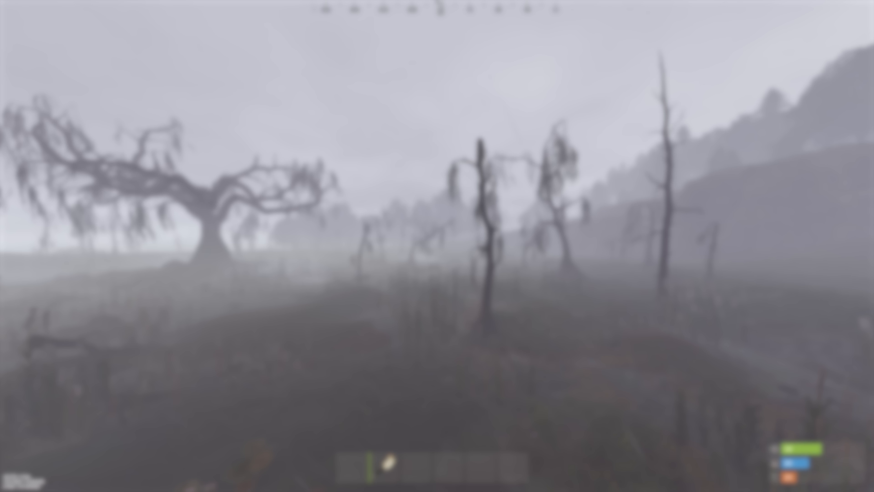
key(w)
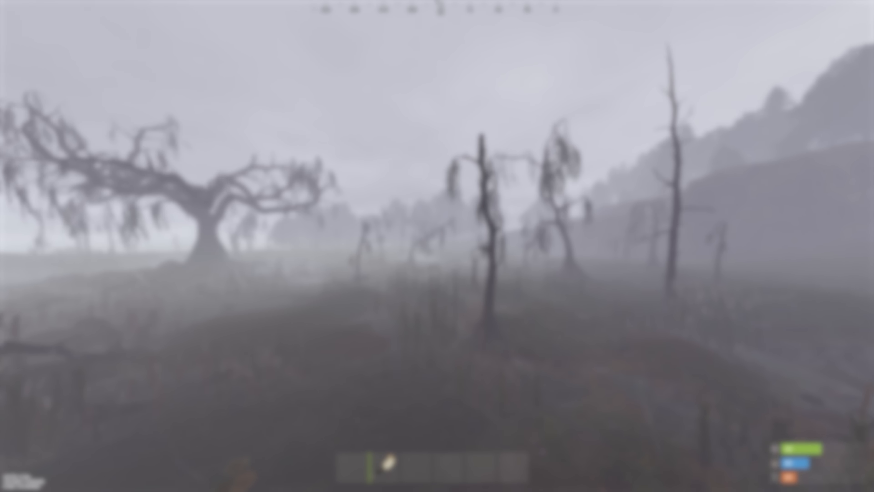
key(w)
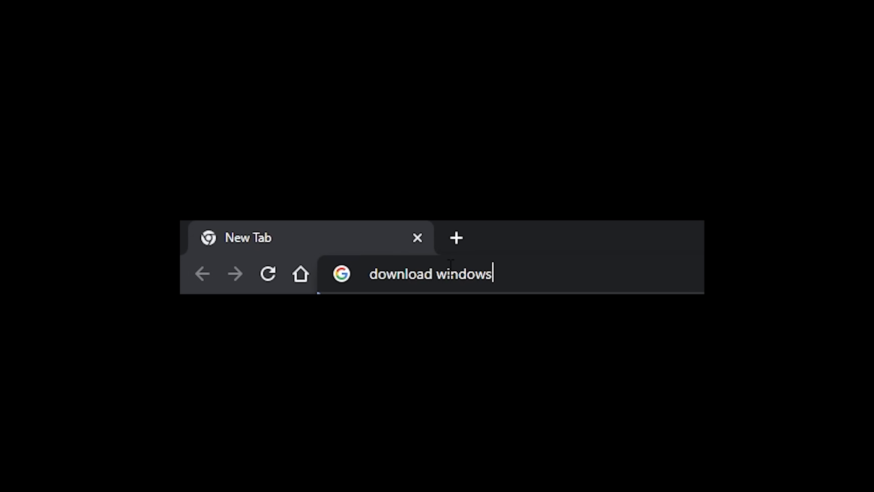
Search Google for "download windows 10" and open Microsoft's Windows 10 disc image (ISO file) download page
key(Return)
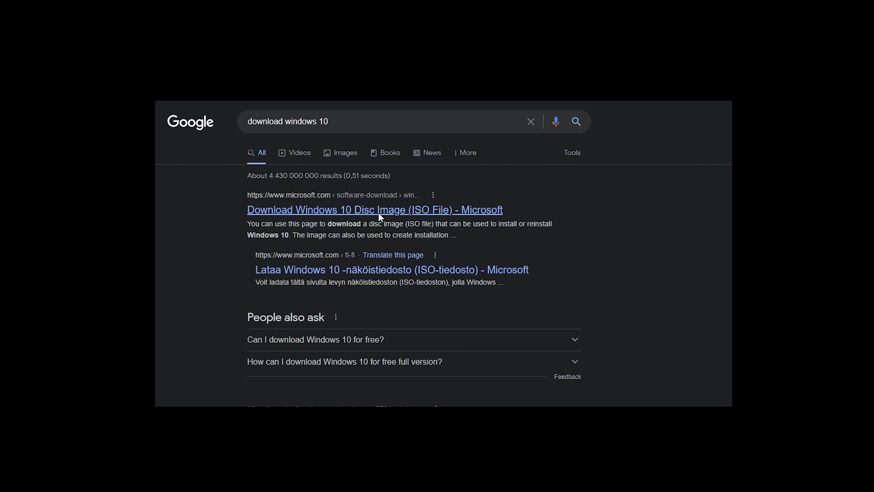
click(380, 217)
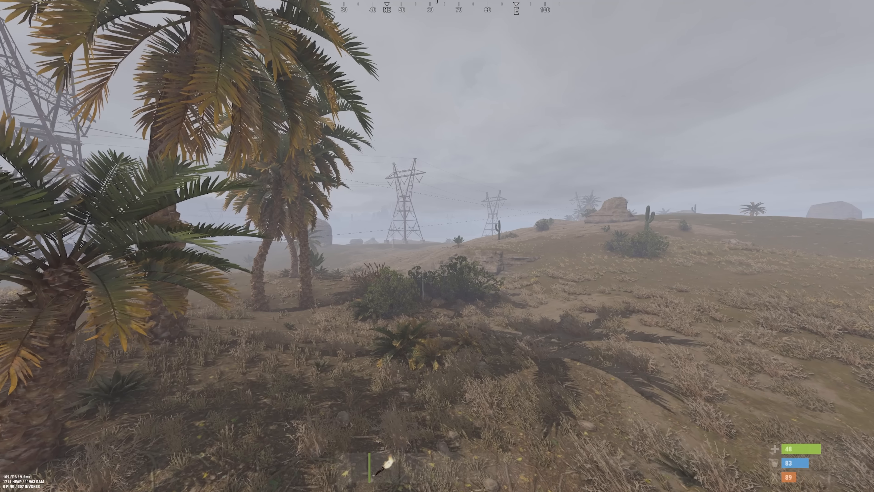
key(w)
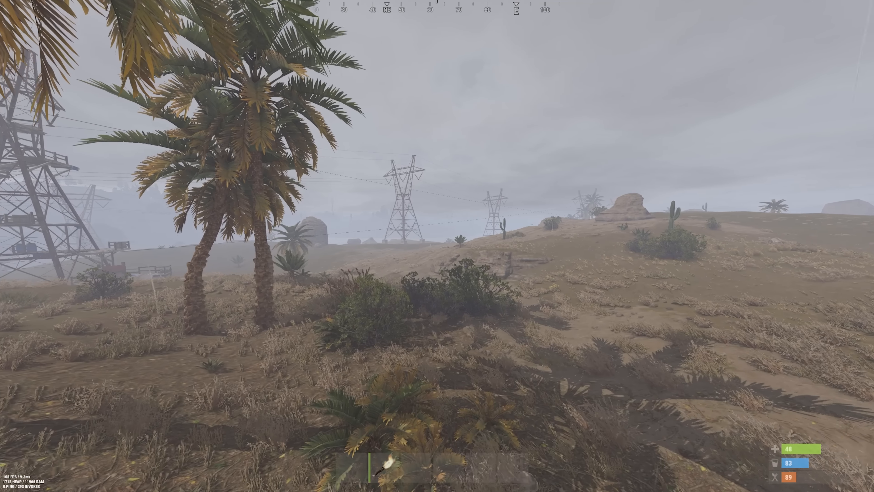
key(w)
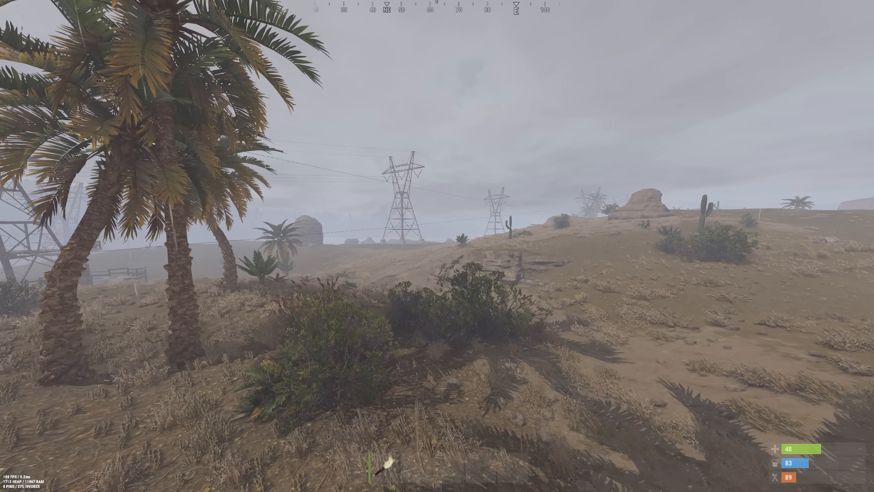
key(w)
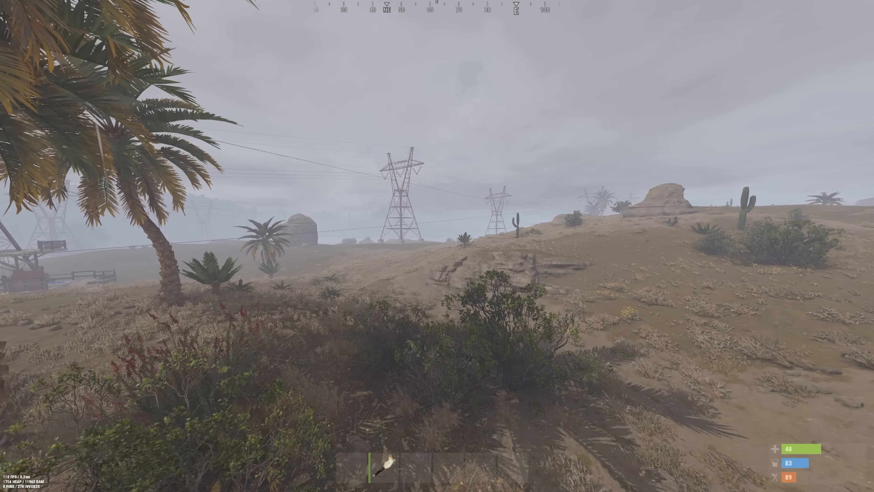
key(w)
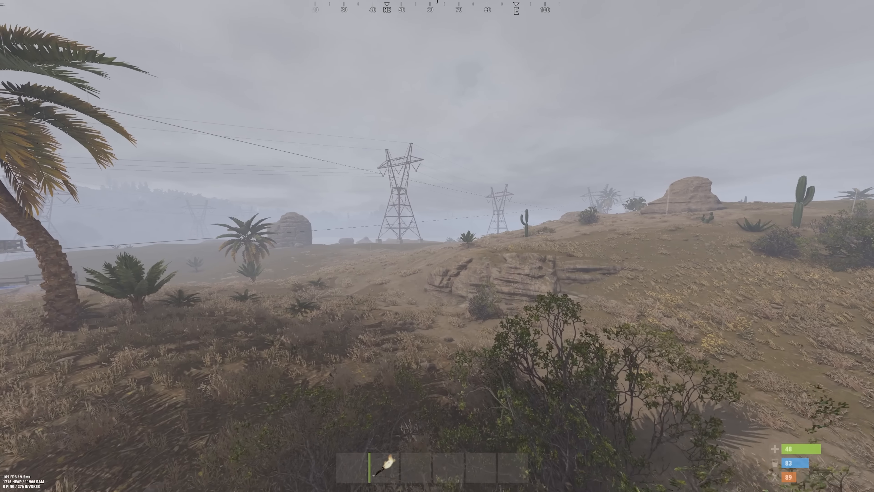
key(w)
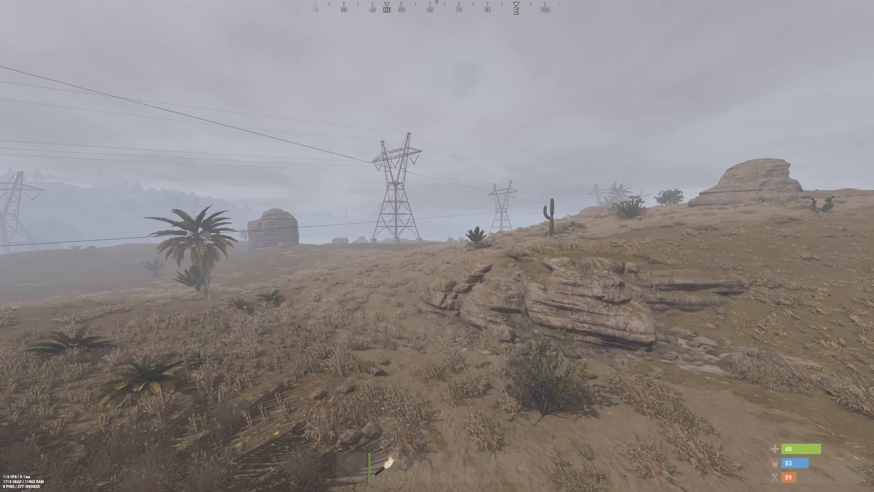
key(w)
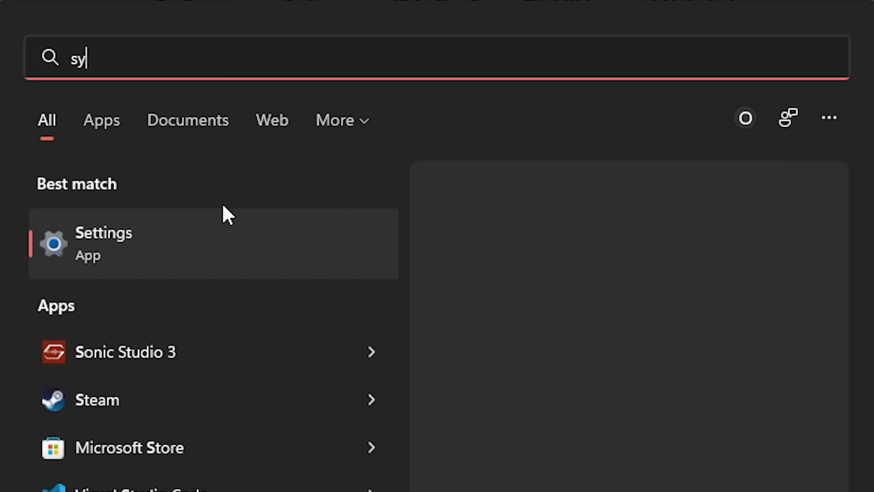
Search Windows for "system information" and open the System Information app
text(stem Information)
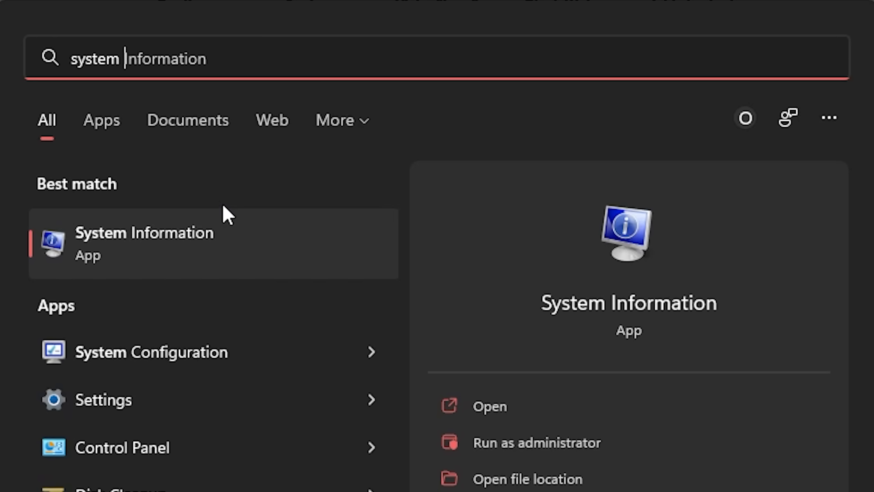
text(information)
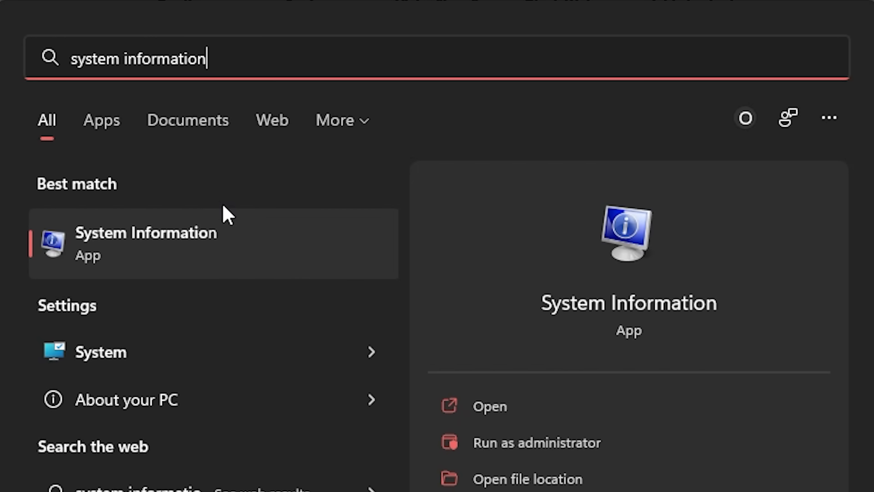
click(148, 251)
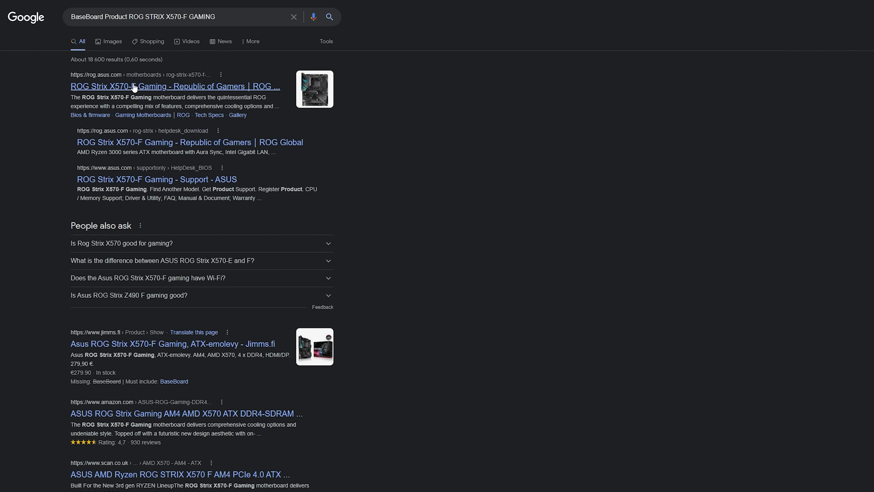
Open the ROG Strix X570-F Gaming product page from the search results and go to its support section
click(153, 87)
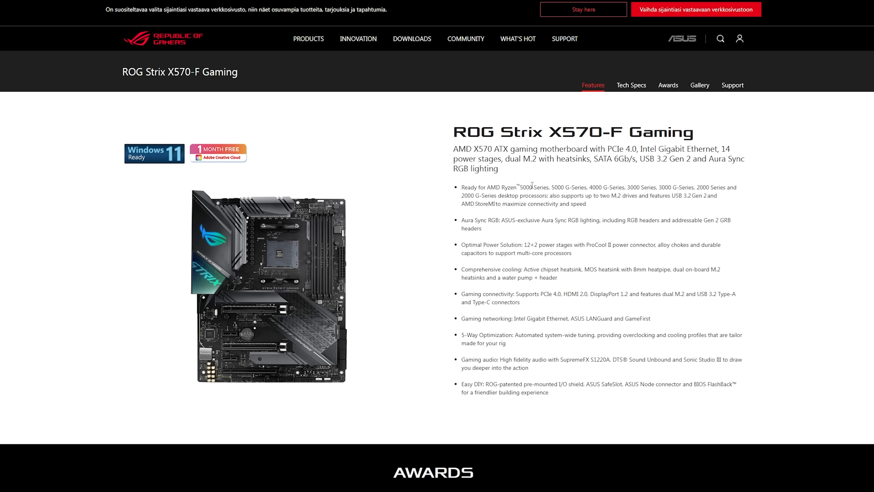
click(741, 89)
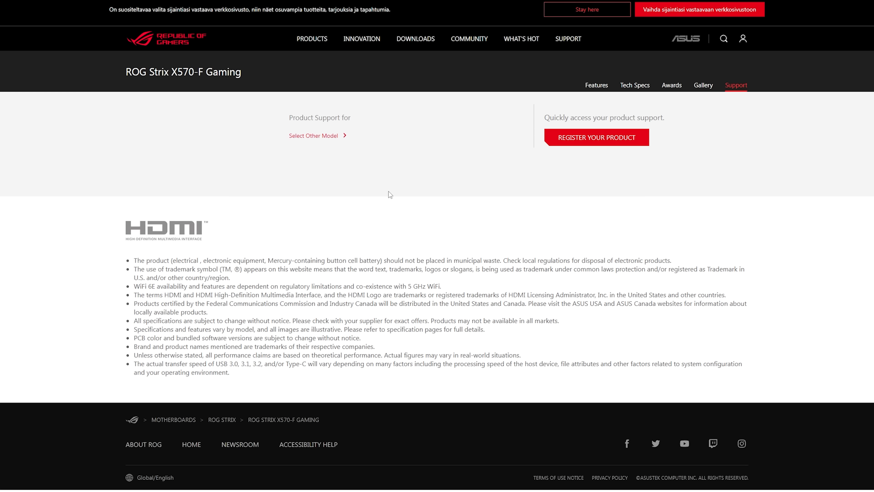
scroll(343, 268, down, 3)
scroll(345, 263, up, 1)
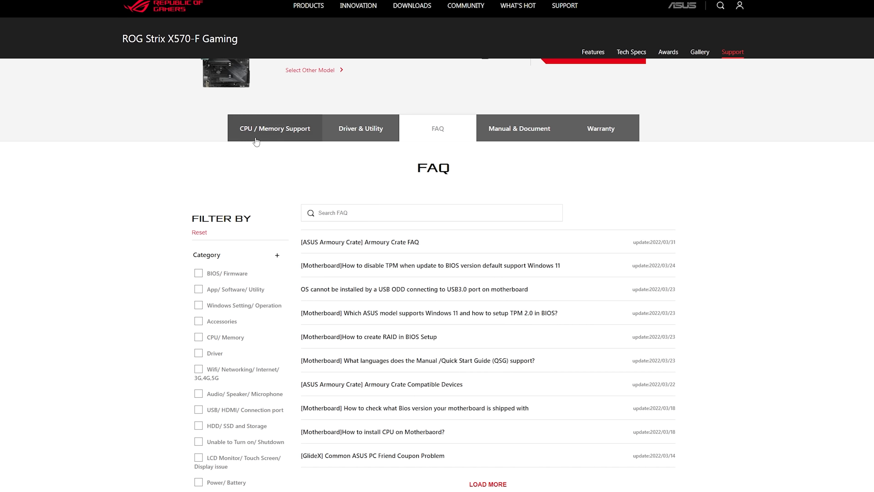
Download BIOS version 4204 for the ROG Strix X570-F Gaming and copy SX570FG.CAP onto the RECOVERY (F:) drive
click(353, 133)
click(417, 342)
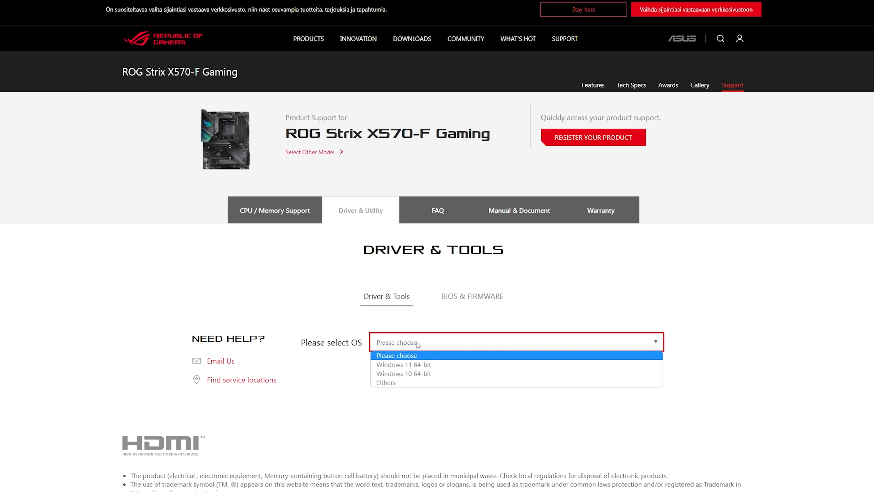
click(473, 296)
scroll(308, 329, down, 4)
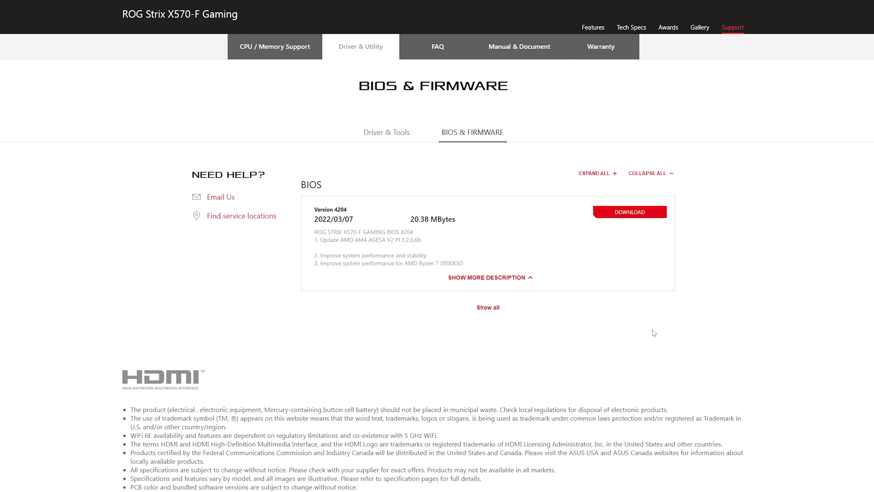
click(642, 213)
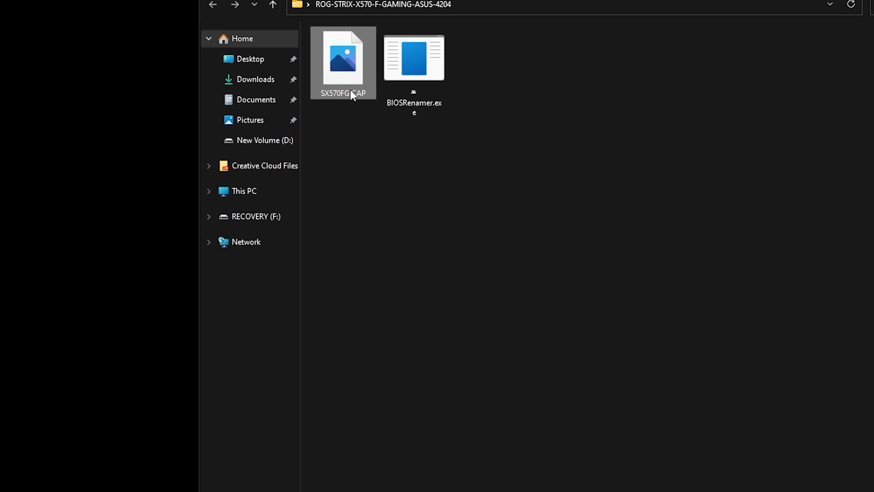
drag(350, 91, 260, 223)
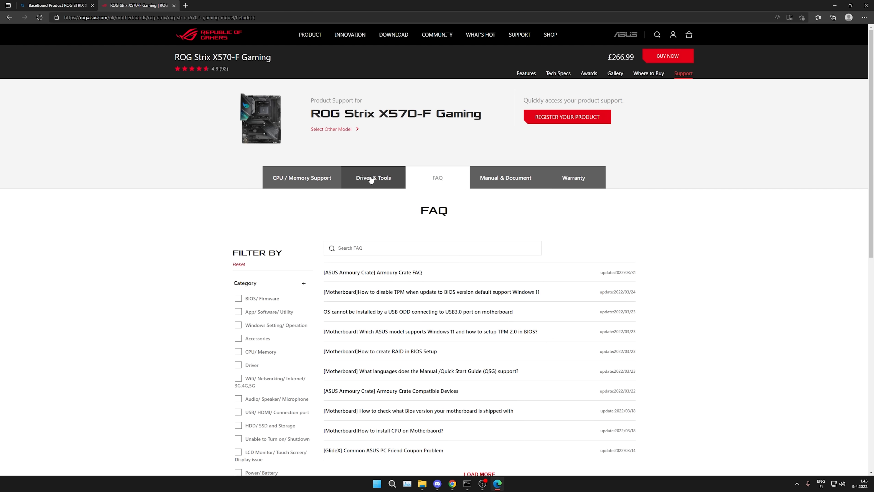
Open the motherboard's driver downloads and choose Windows 11 64-bit as the operating system
click(369, 186)
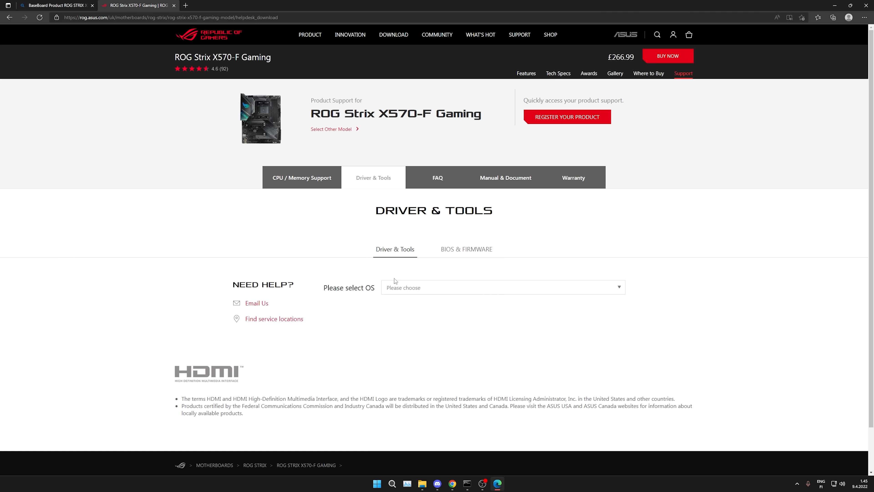
click(396, 286)
scroll(409, 275, down, 1)
click(411, 239)
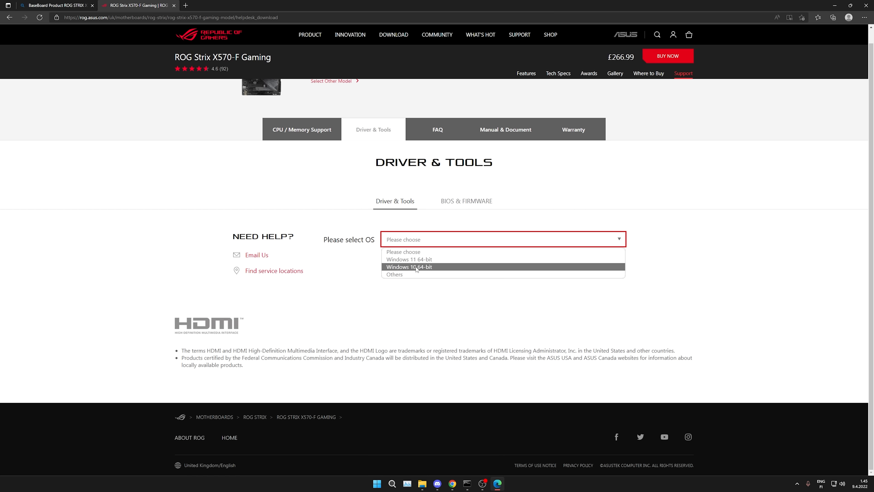
click(419, 262)
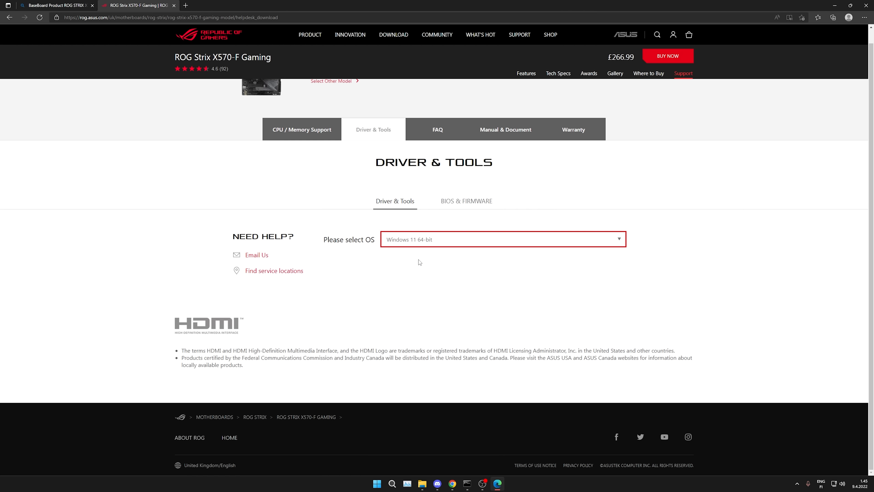
Find the Chipset category among the motherboard drivers and download AMD Chipset driver version 3.10.22.706
scroll(156, 197, down, 8)
scroll(269, 167, up, 3)
scroll(269, 167, up, 3)
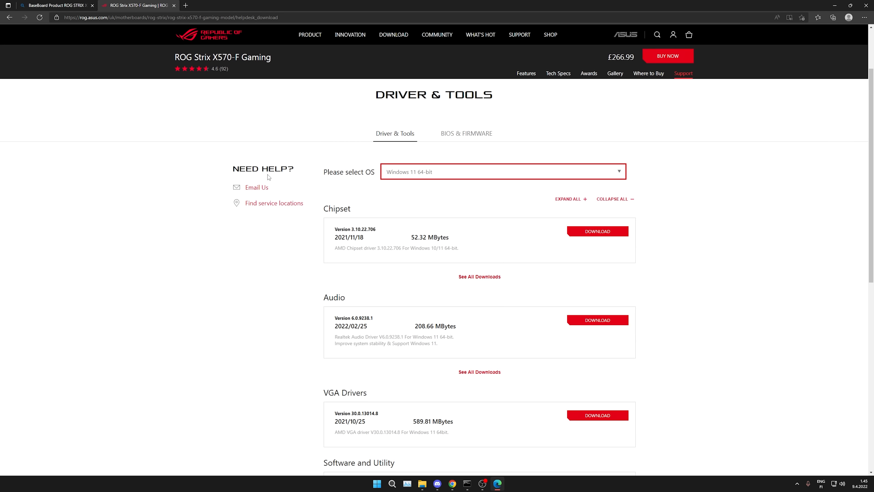
click(324, 207)
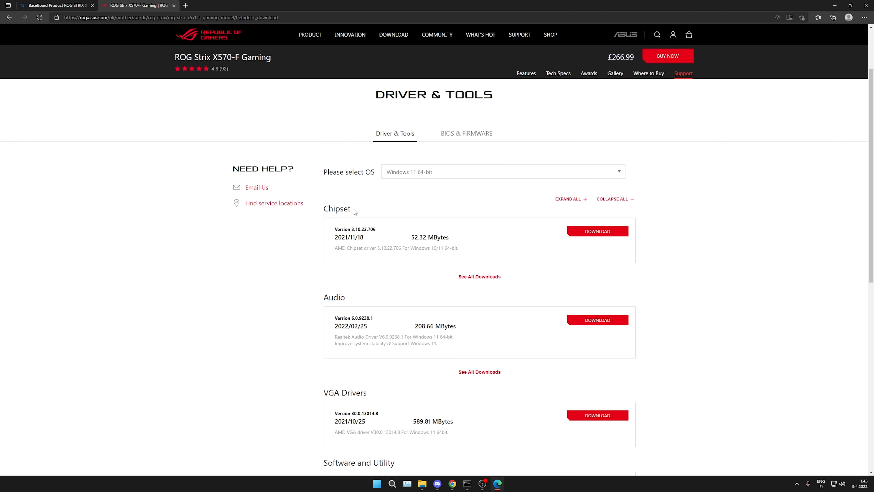
click(318, 214)
click(598, 231)
scroll(550, 234, down, 3)
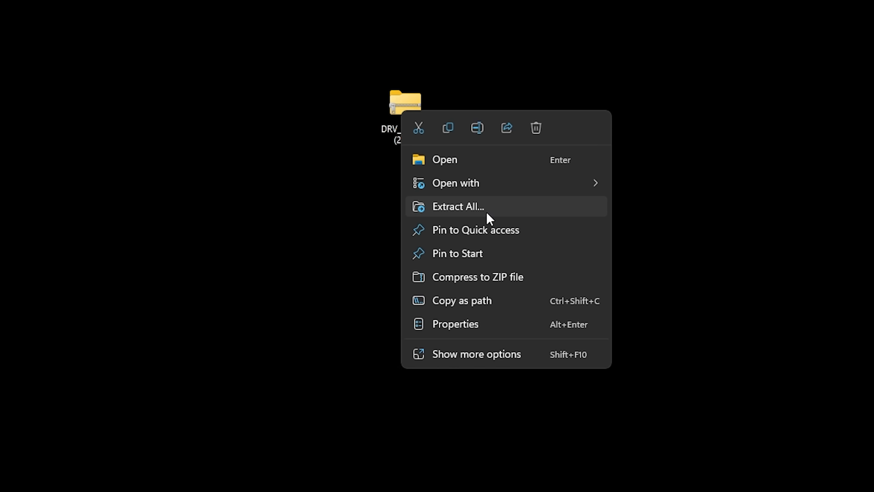
Extract all files from the downloaded AMD chipset driver archive and locate AMD_Chipset_Software.exe in the extracted folder
click(486, 213)
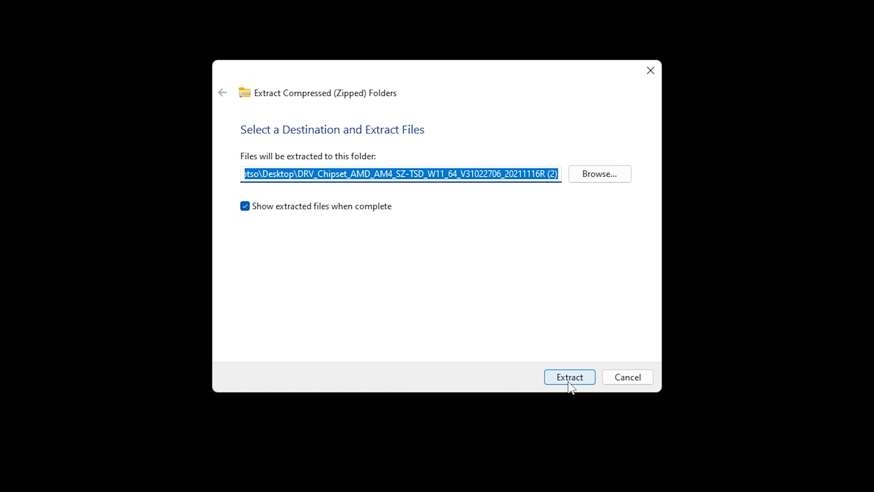
click(569, 379)
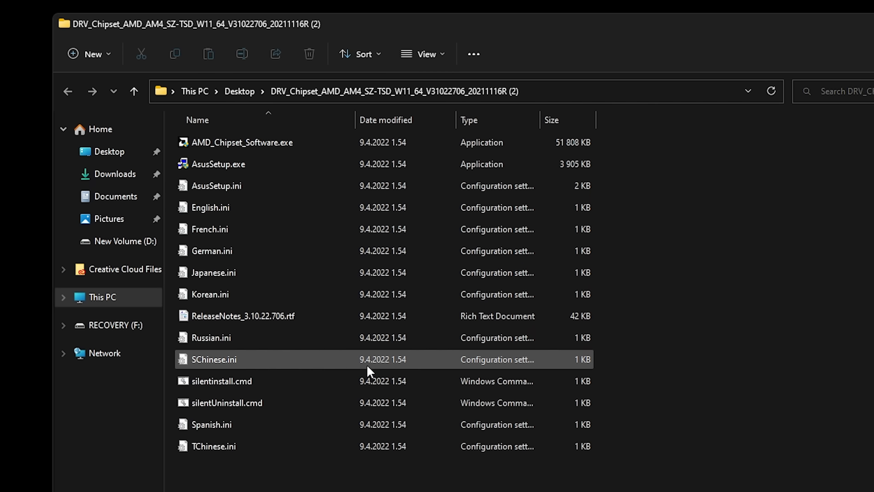
click(282, 143)
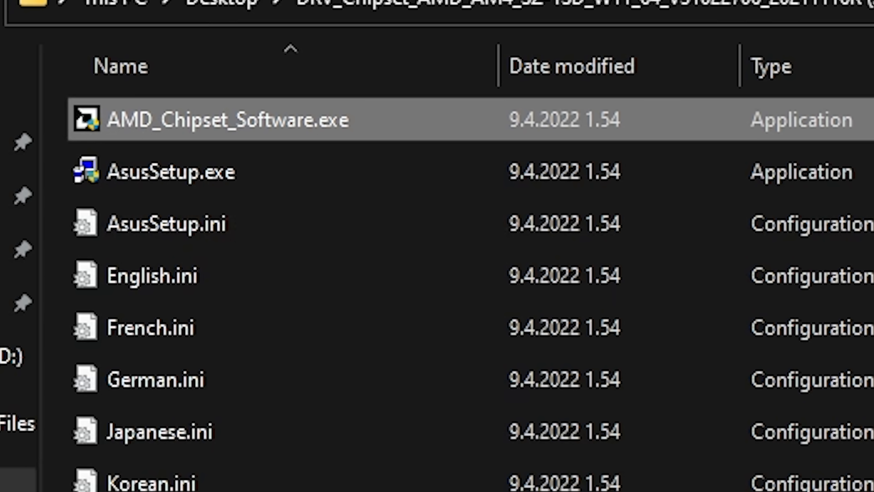
drag(807, 491, 224, 184)
click(807, 491)
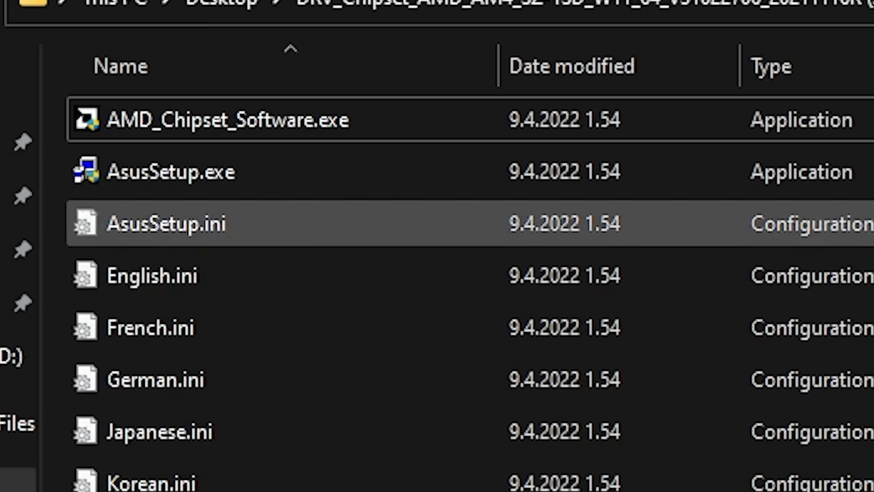
Launch AMD_Chipset_Software.exe from the extracted folder and install all the listed AMD chipset drivers
click(589, 124)
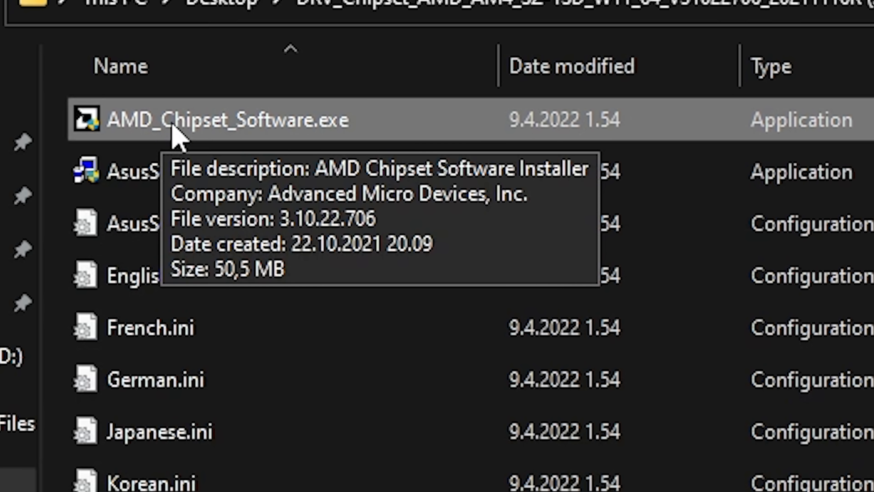
click(141, 170)
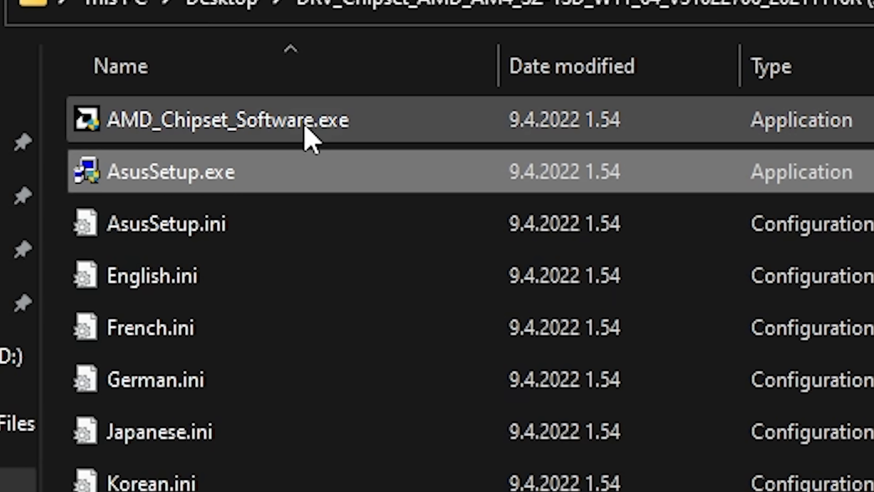
click(316, 134)
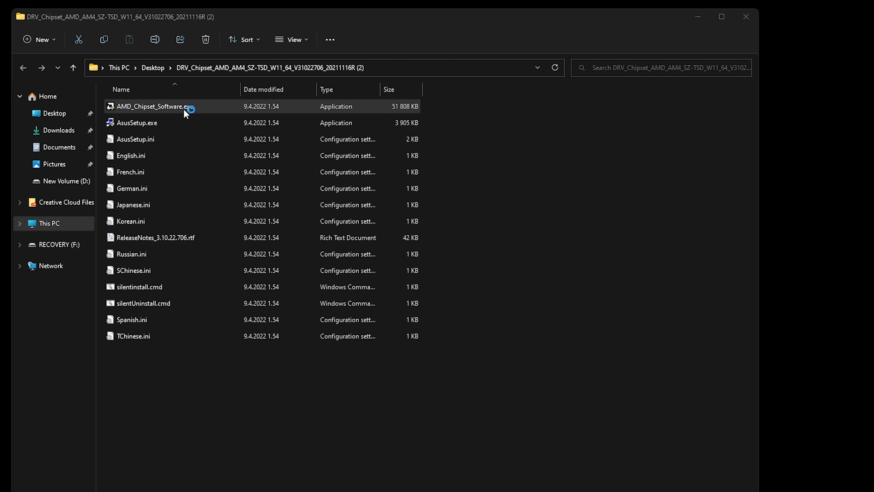
double_click(339, 119)
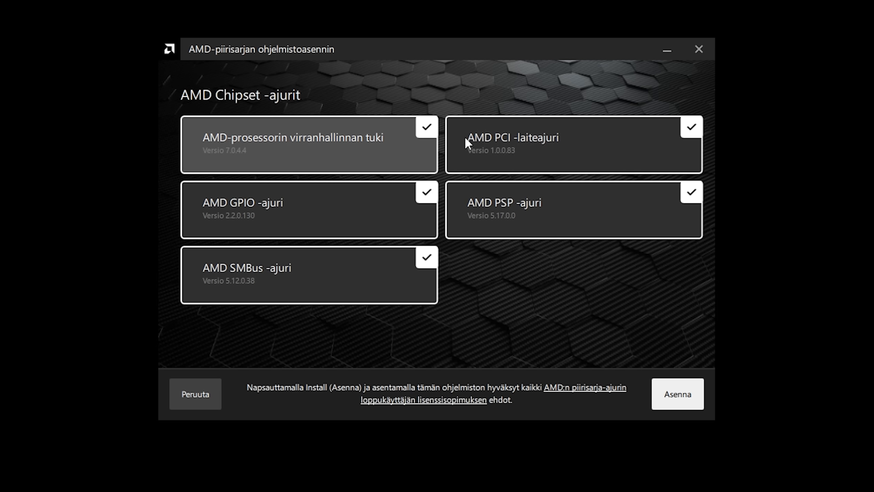
click(684, 398)
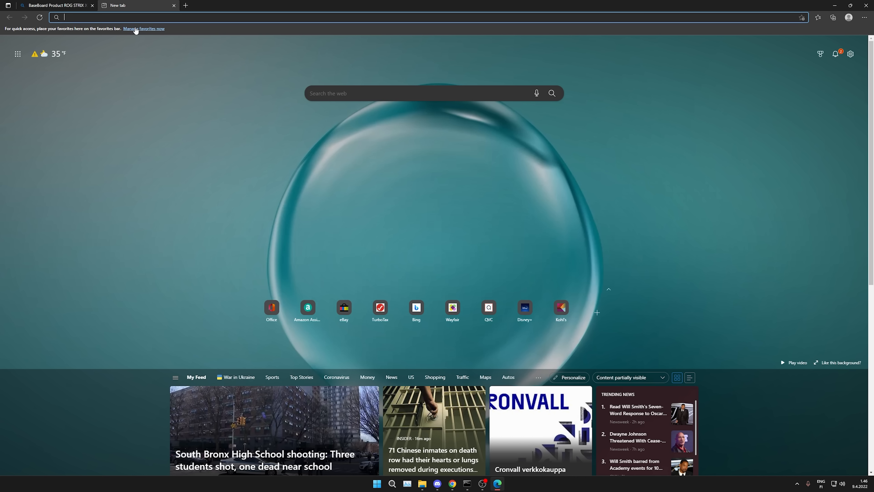
Search the web for "nvidia drivers", open NVIDIA's official driver page and look up the Windows 11 Game Ready Driver for the GeForce RTX 3070
text(nvidia drive)
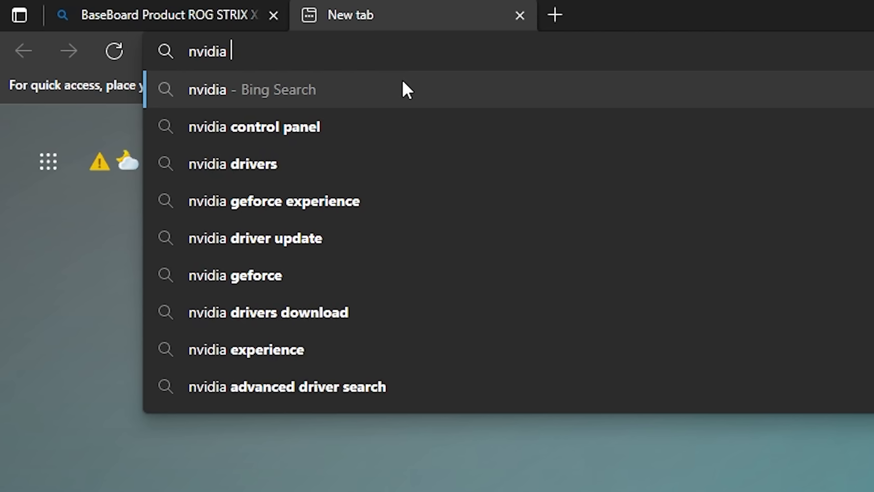
click(407, 90)
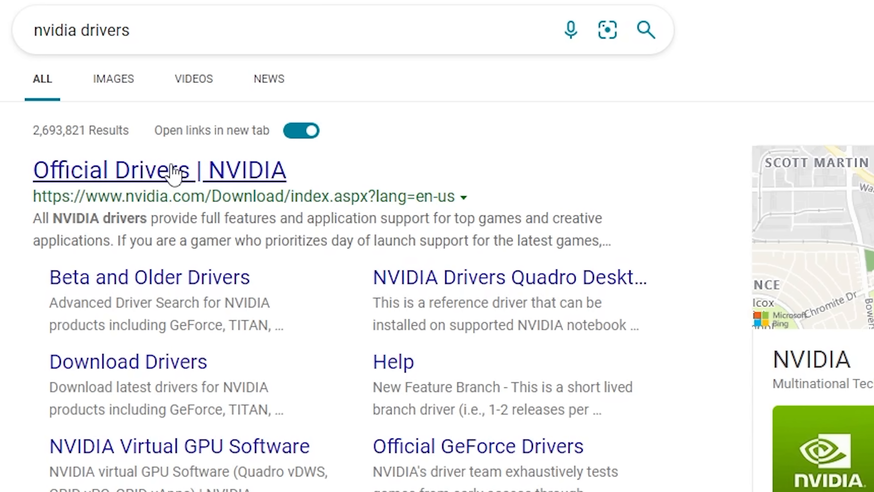
click(174, 172)
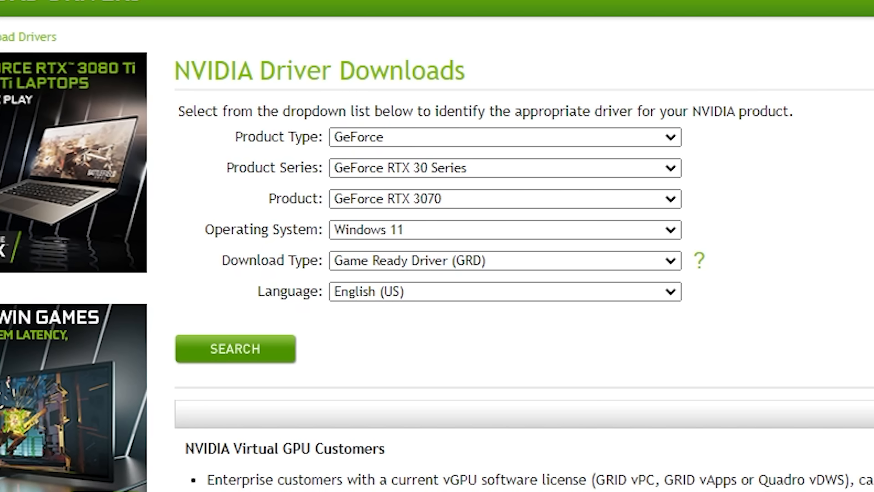
click(230, 357)
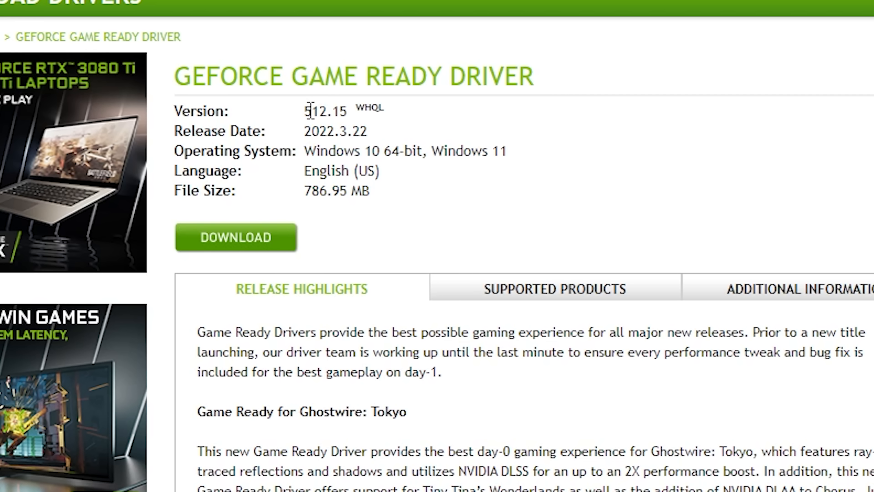
Download GeForce Game Ready Driver version 512.15 and extract its files to the default folder
drag(304, 112, 404, 121)
click(385, 121)
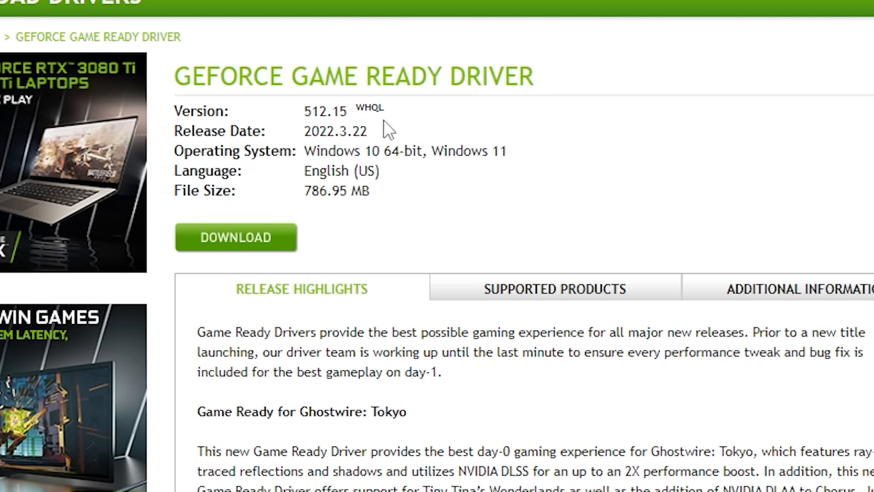
click(229, 243)
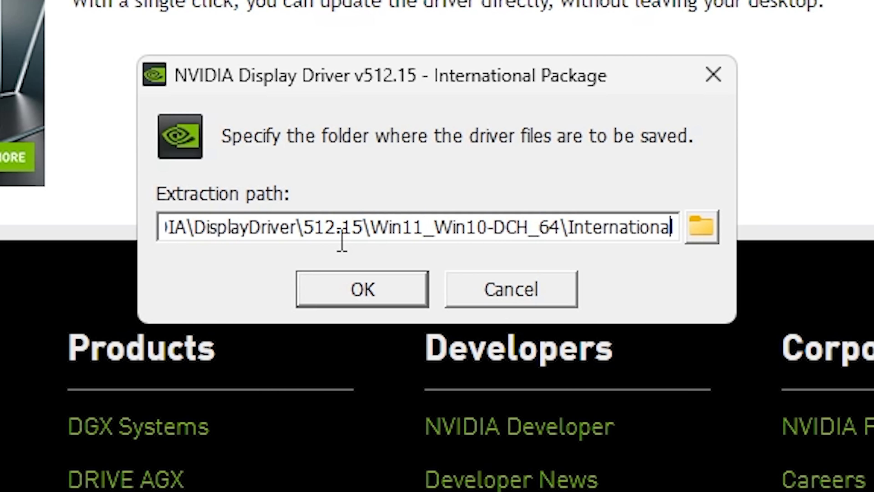
click(360, 300)
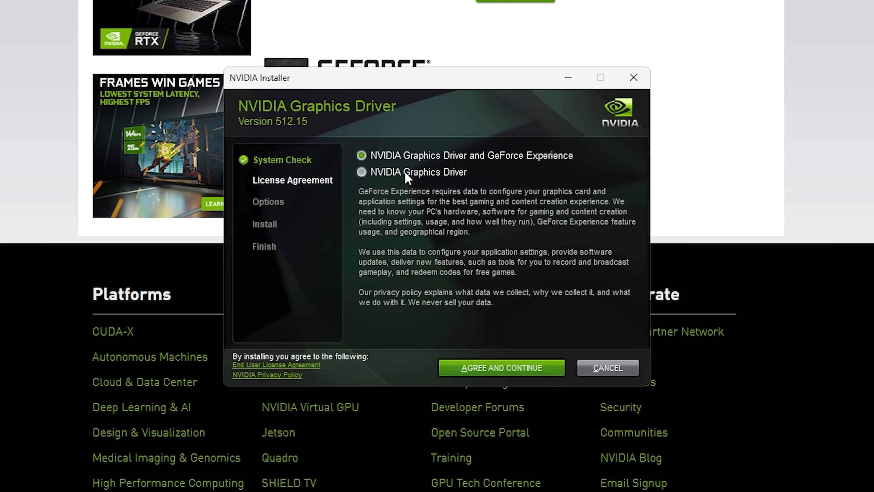
Install only the NVIDIA Graphics Driver, without GeForce Experience, as a custom clean installation
click(395, 174)
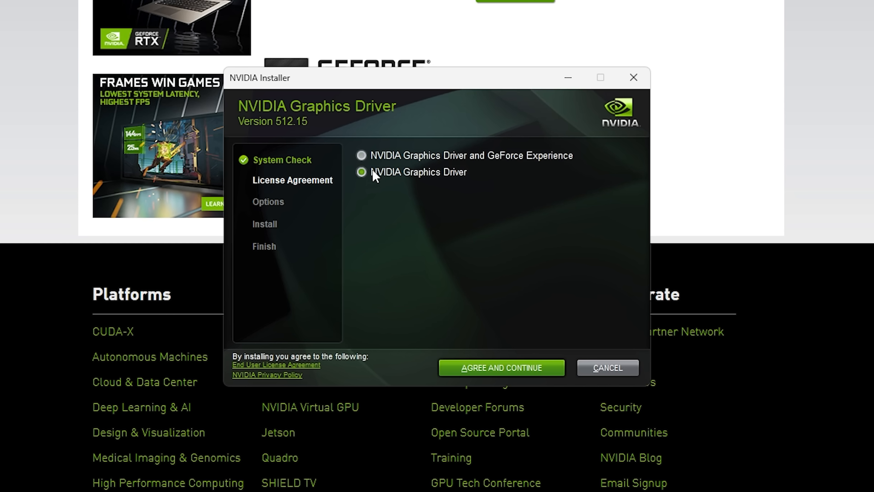
click(499, 369)
click(399, 240)
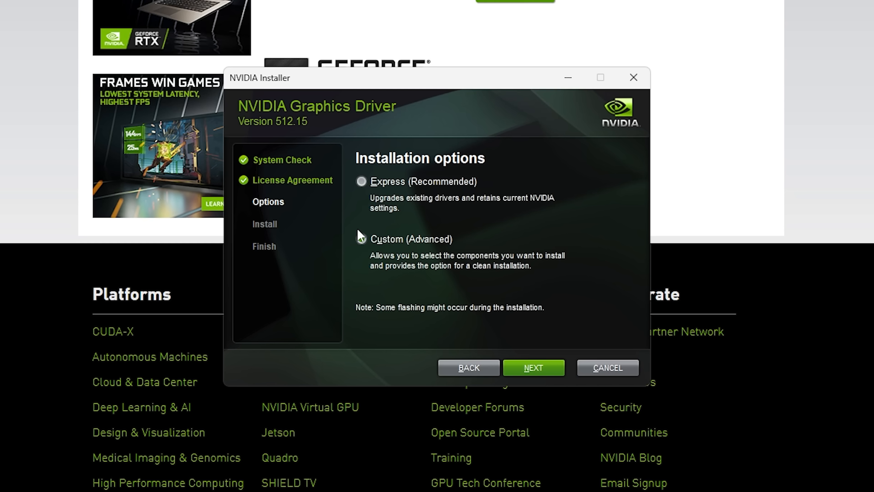
click(533, 367)
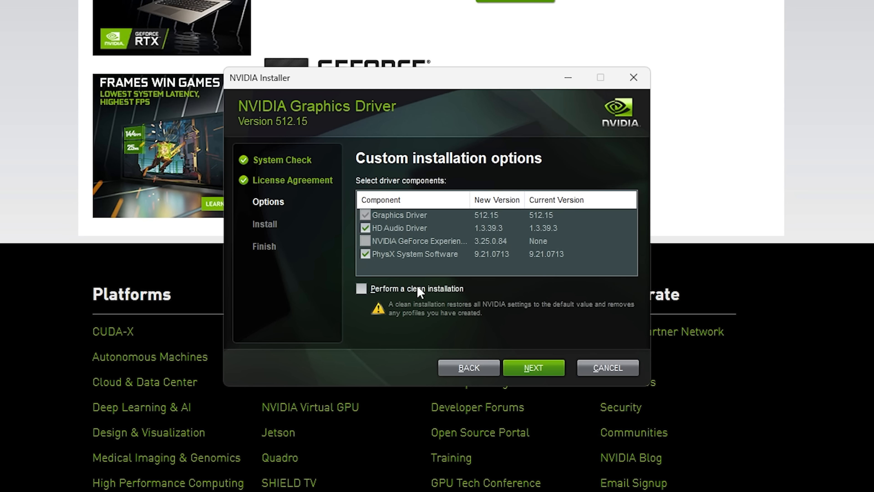
click(416, 289)
click(537, 369)
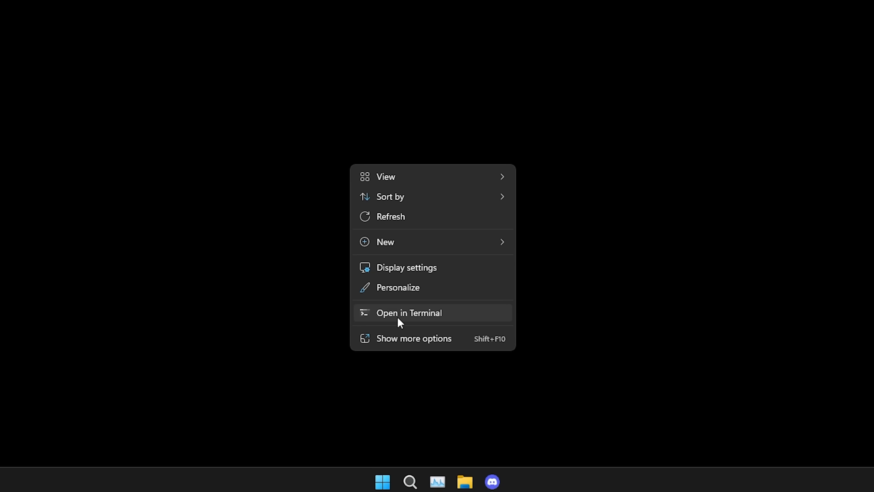
Open NVIDIA Control Panel from the desktop and go to the Manage 3D settings page
click(418, 334)
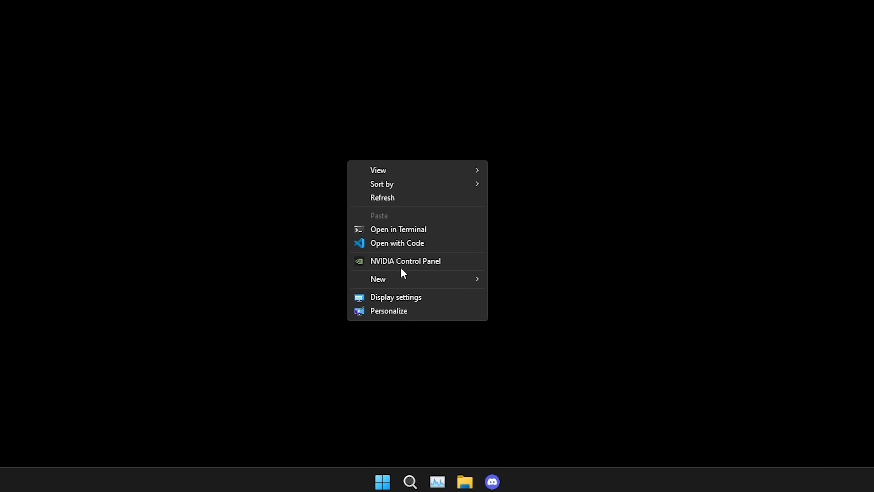
click(398, 260)
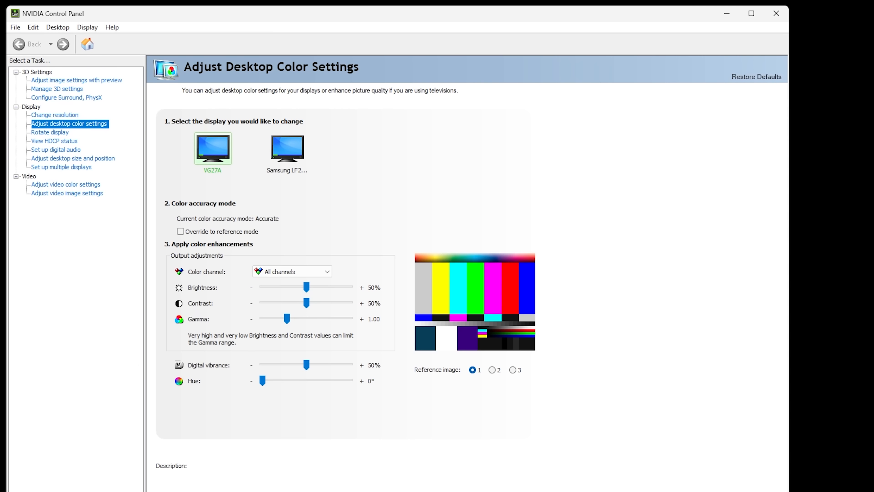
drag(292, 15, 334, 18)
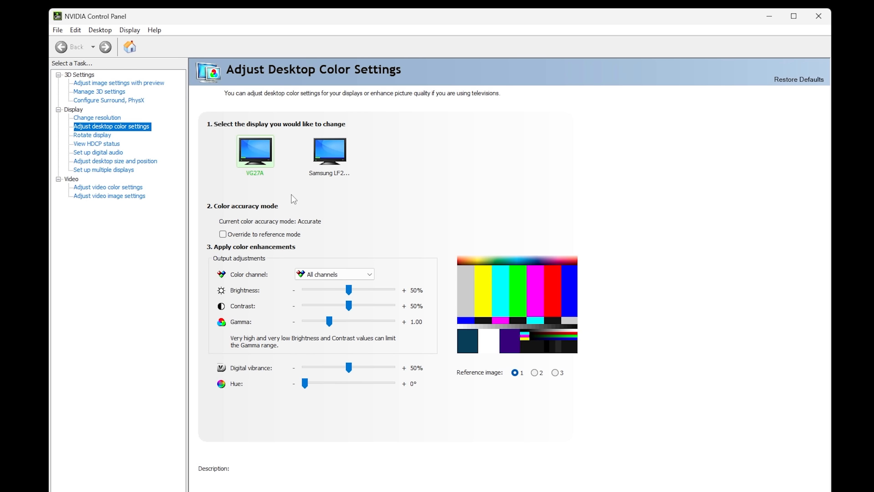
click(112, 91)
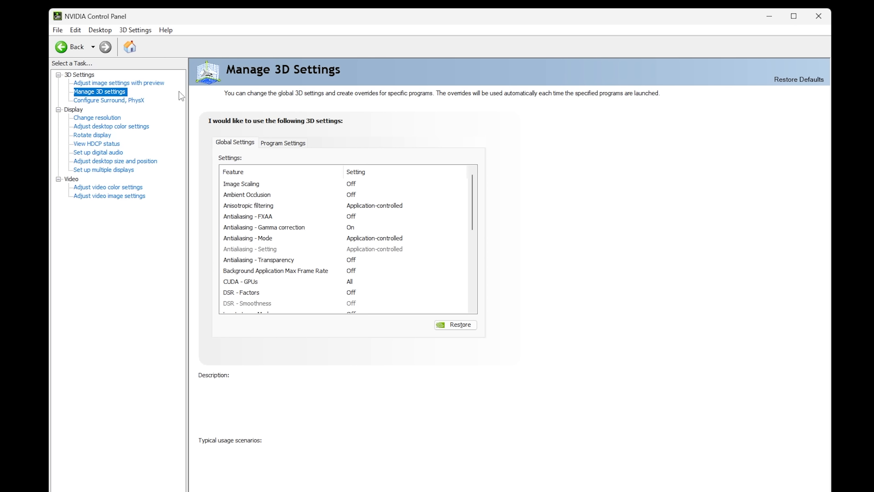
Set both Anisotropic filtering and Antialiasing - Mode to Off in the global 3D settings
click(361, 207)
click(360, 206)
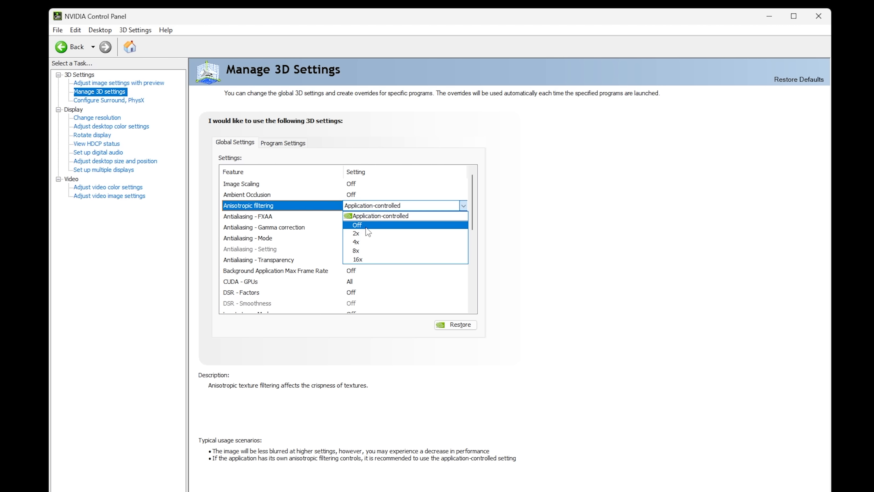
click(365, 225)
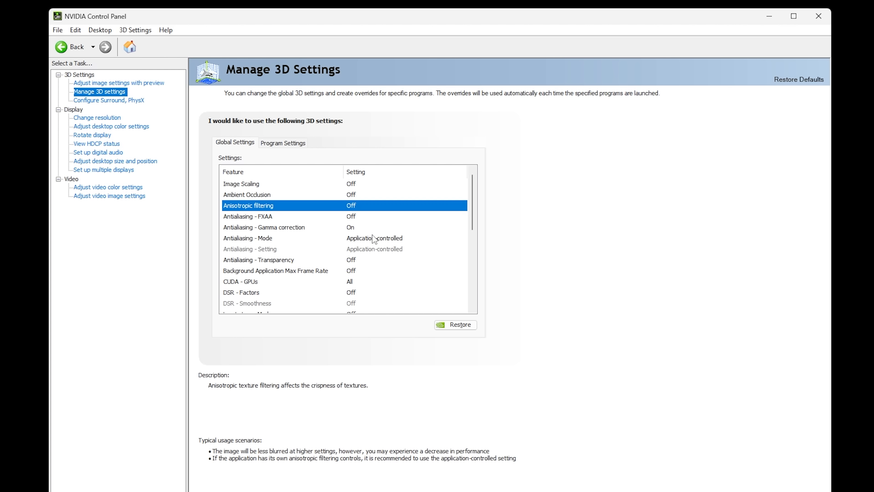
click(371, 235)
click(372, 236)
click(364, 258)
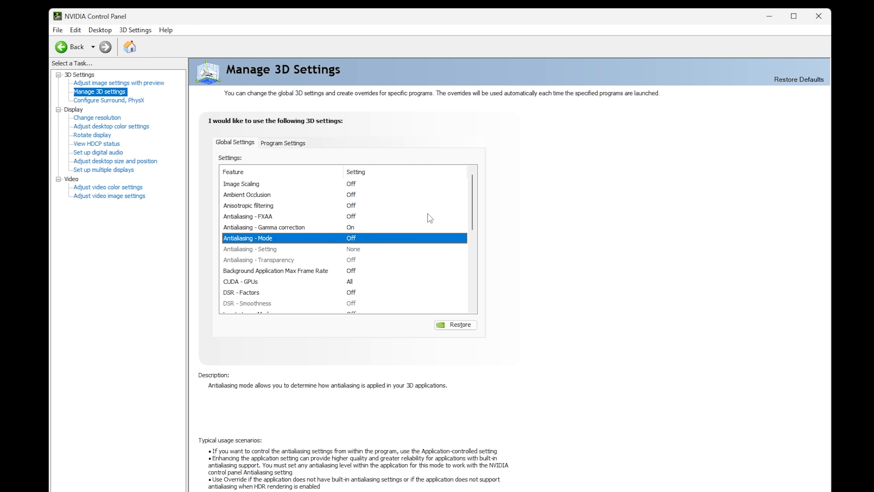
Set Low Latency Mode to Ultra in the global 3D settings
drag(471, 202, 471, 220)
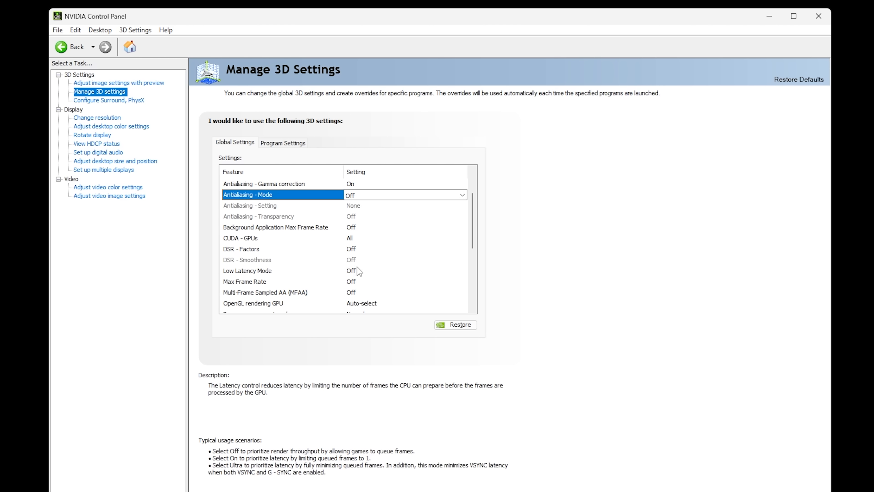
drag(472, 224, 471, 249)
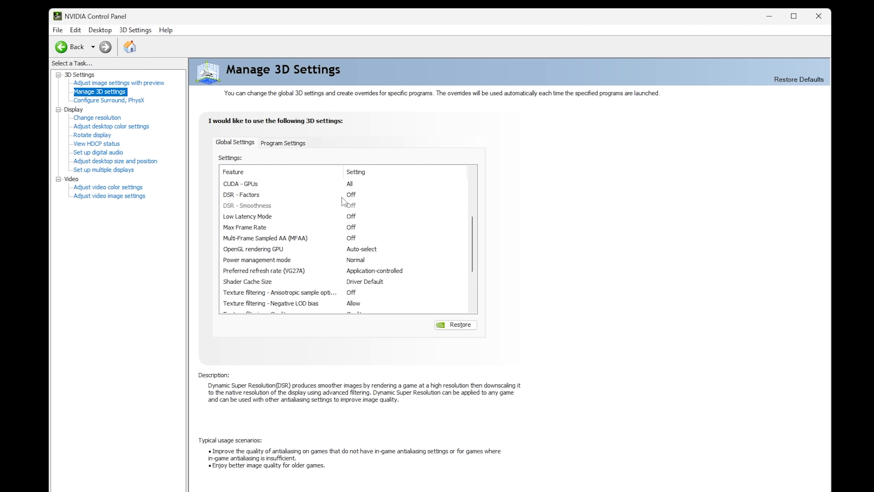
click(368, 217)
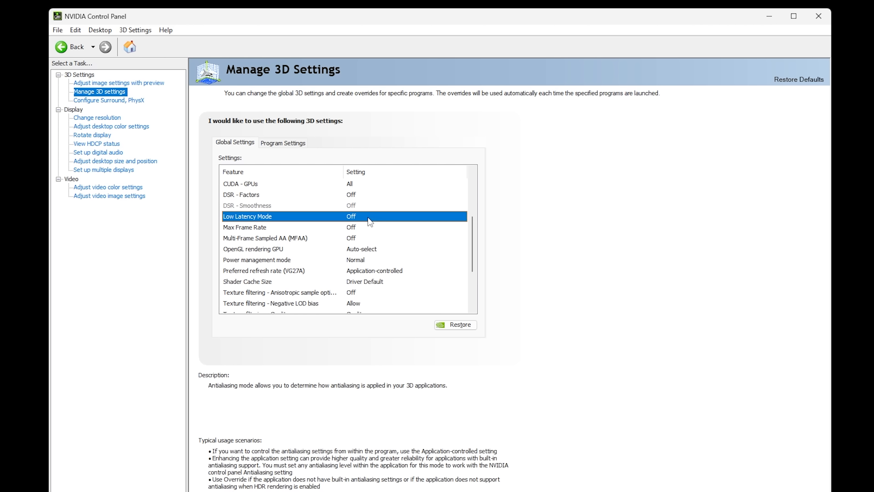
click(368, 217)
click(368, 244)
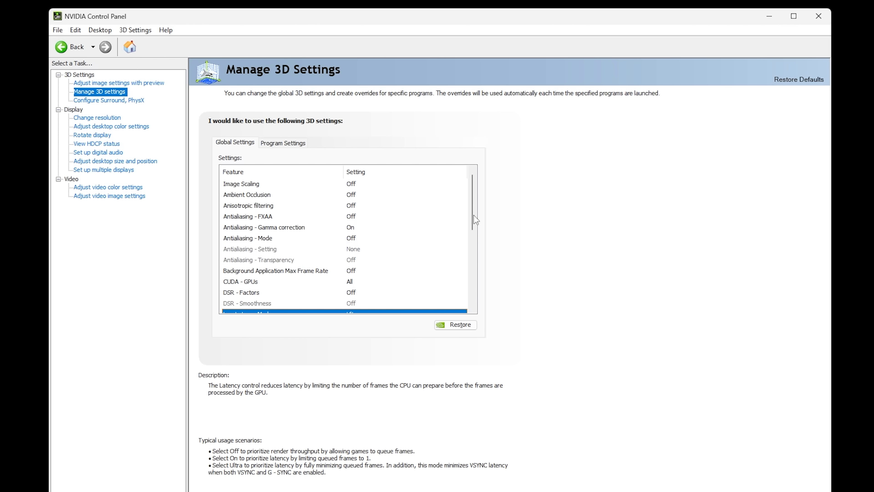
Set the OpenGL rendering GPU to NVIDIA GeForce RTX 3070
scroll(355, 241, down, 3)
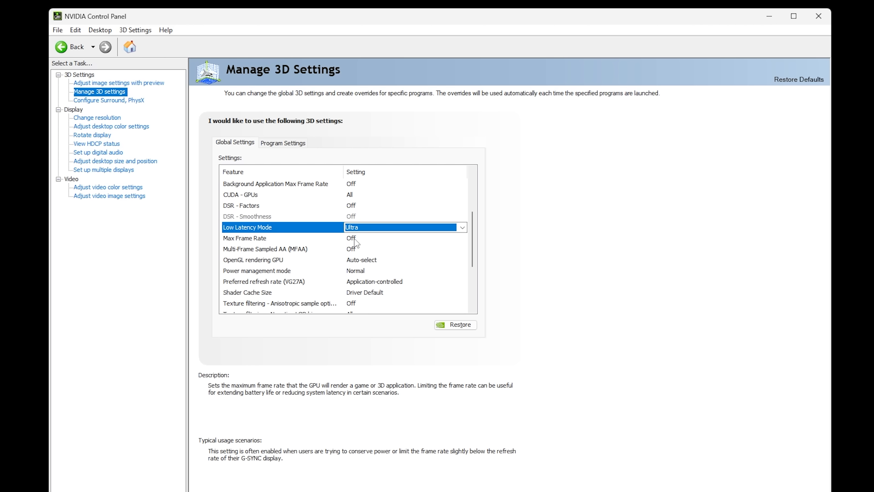
click(363, 258)
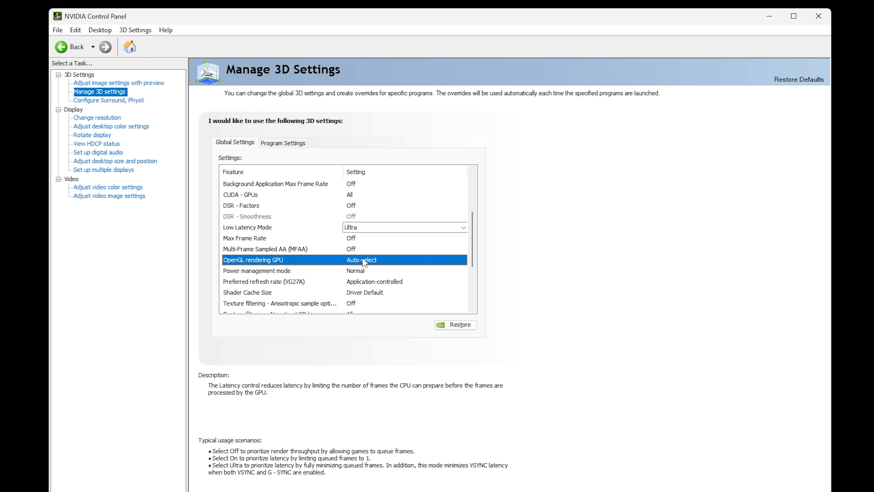
click(363, 259)
click(372, 278)
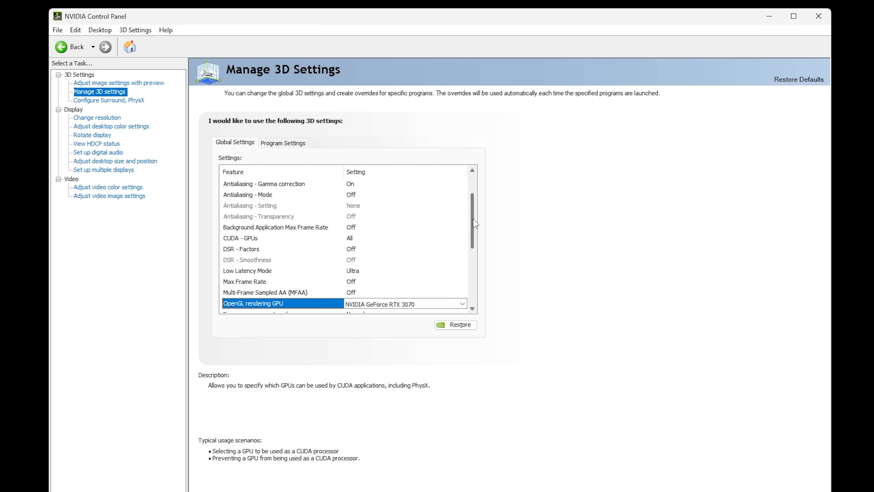
Set Power management mode to Prefer maximum performance in the global 3D settings
drag(473, 220, 471, 261)
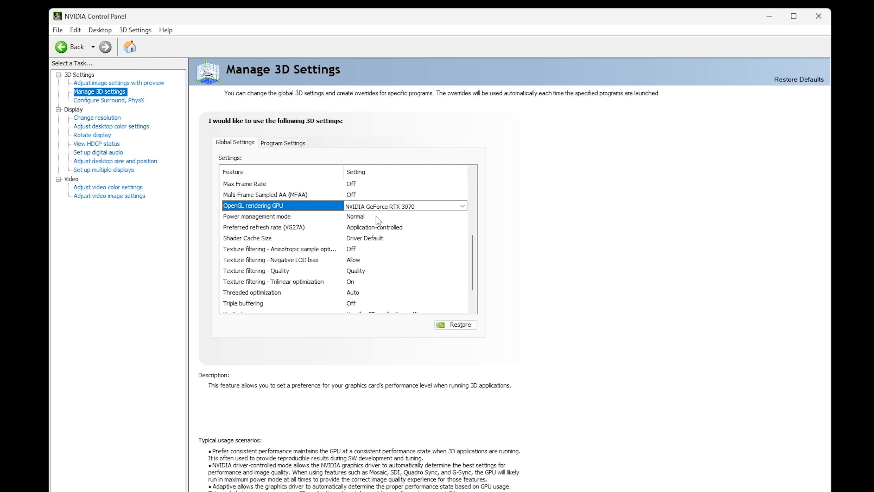
click(362, 217)
click(362, 217)
click(365, 236)
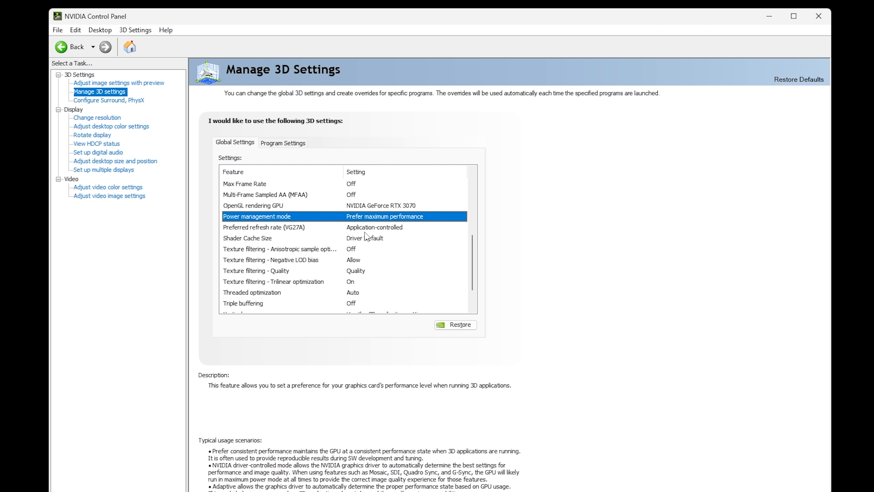
Set the VG27A monitor's Preferred refresh rate to Highest available
drag(472, 238, 471, 266)
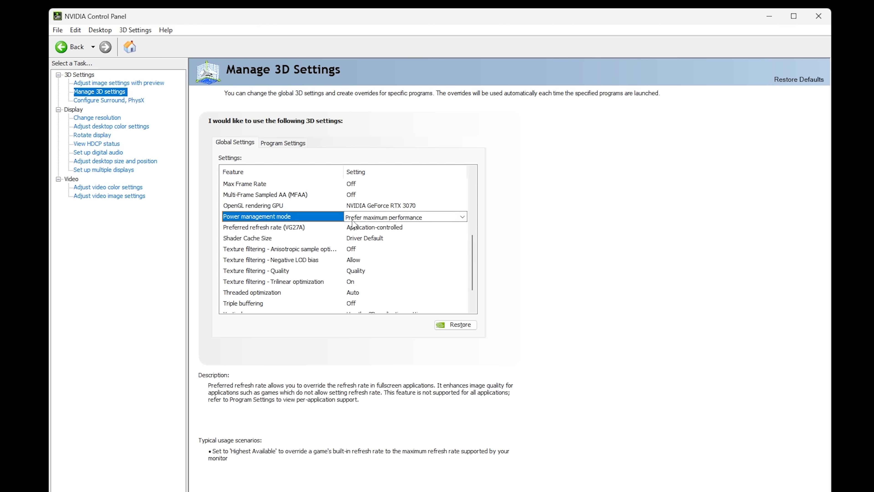
click(368, 228)
click(368, 228)
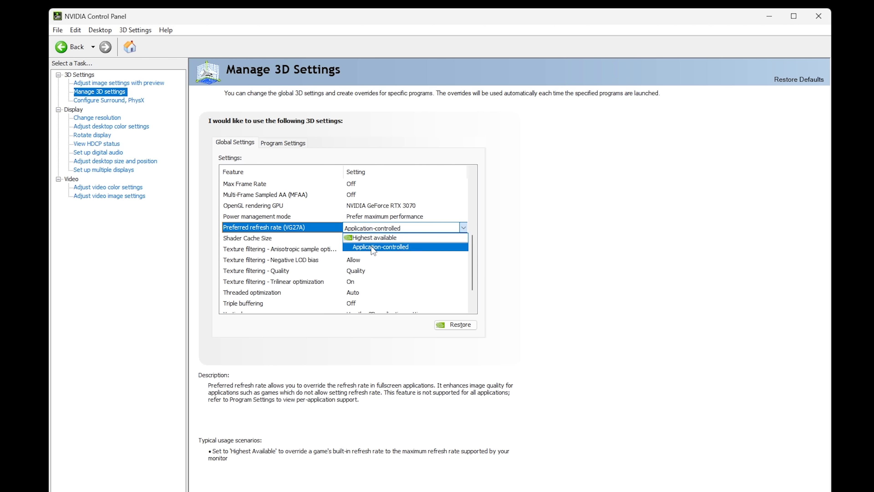
click(371, 248)
click(372, 229)
click(371, 238)
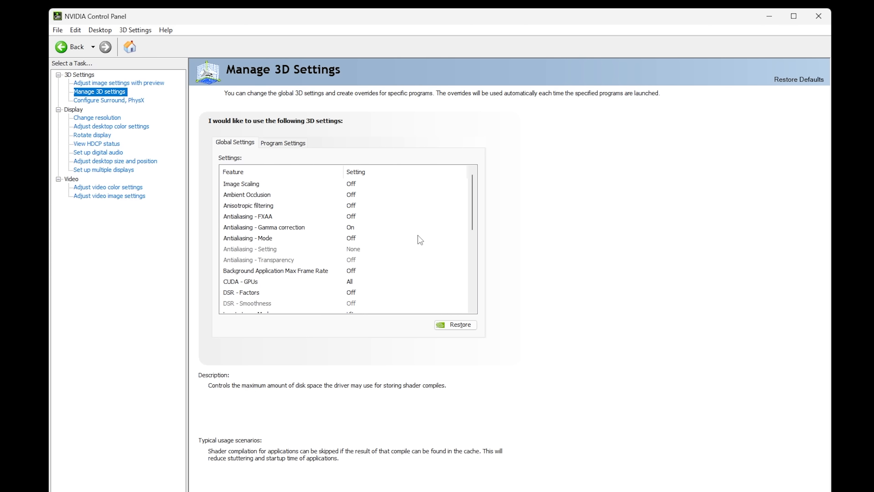
Set Texture filtering - Quality to High performance in the global 3D settings
scroll(461, 231, down, 6)
click(360, 236)
click(360, 236)
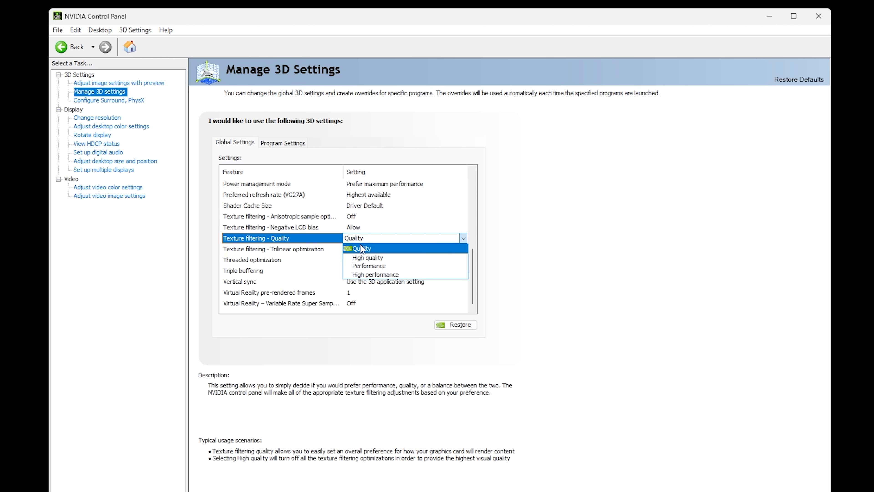
click(362, 271)
scroll(472, 230, down, 6)
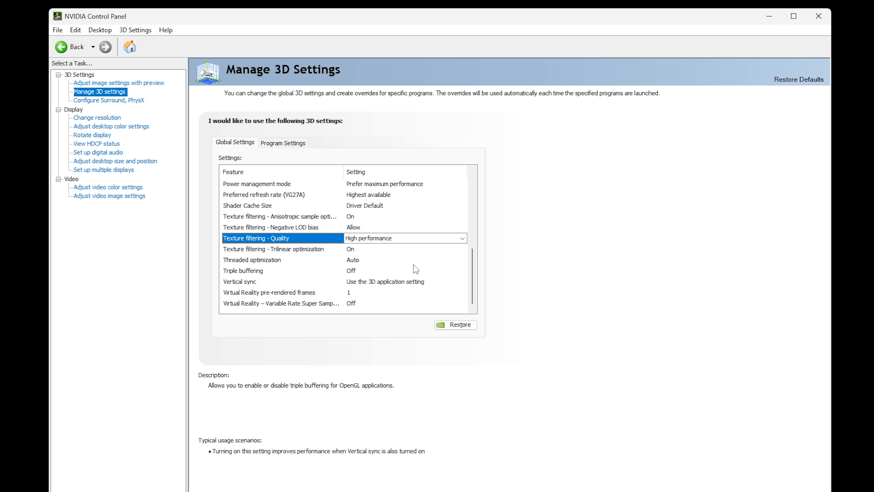
Turn Threaded optimization On in the global 3D settings
click(357, 259)
click(357, 259)
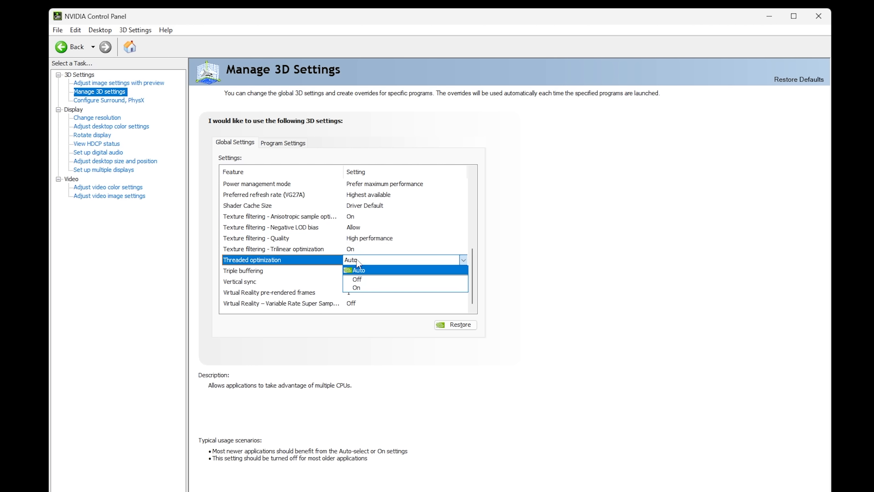
click(368, 289)
scroll(471, 245, down, 4)
scroll(473, 250, down, 2)
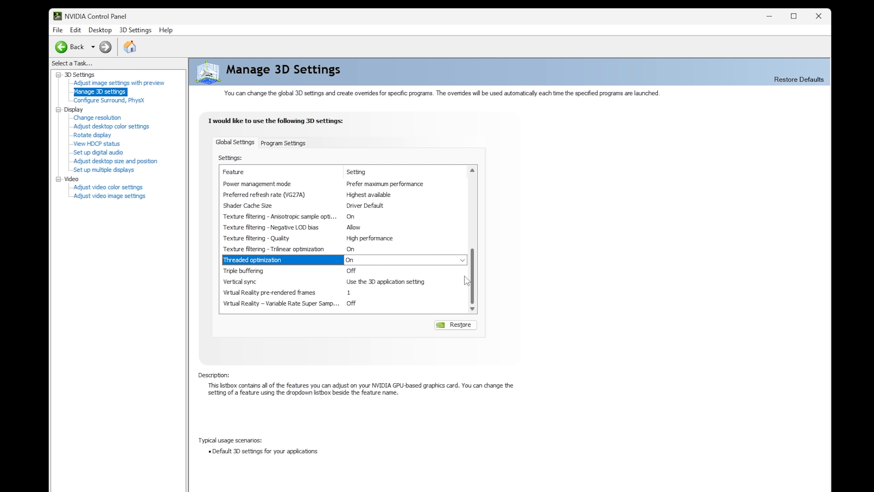
Set Vertical sync to Off and apply the changed global 3D settings
click(366, 282)
click(366, 282)
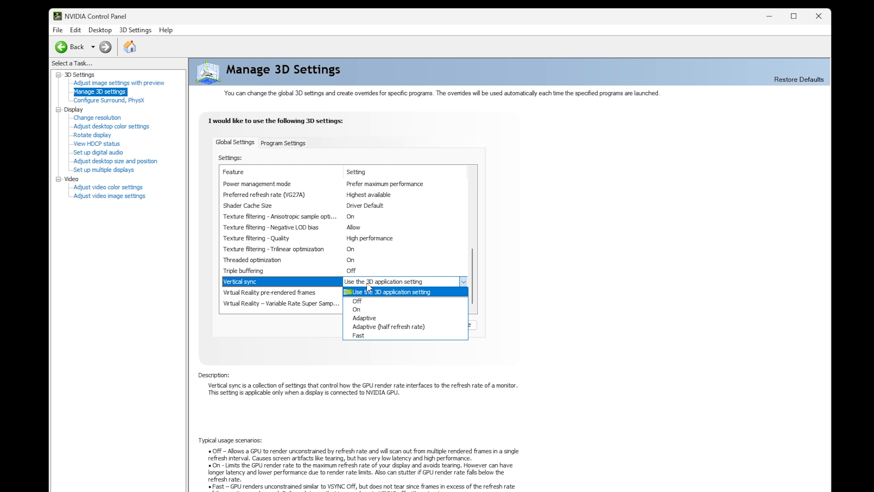
click(371, 303)
scroll(468, 238, down, 6)
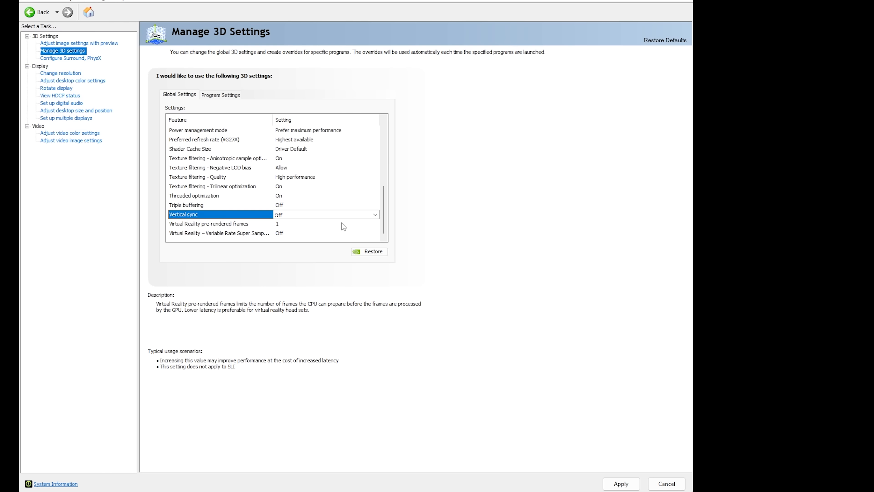
click(615, 487)
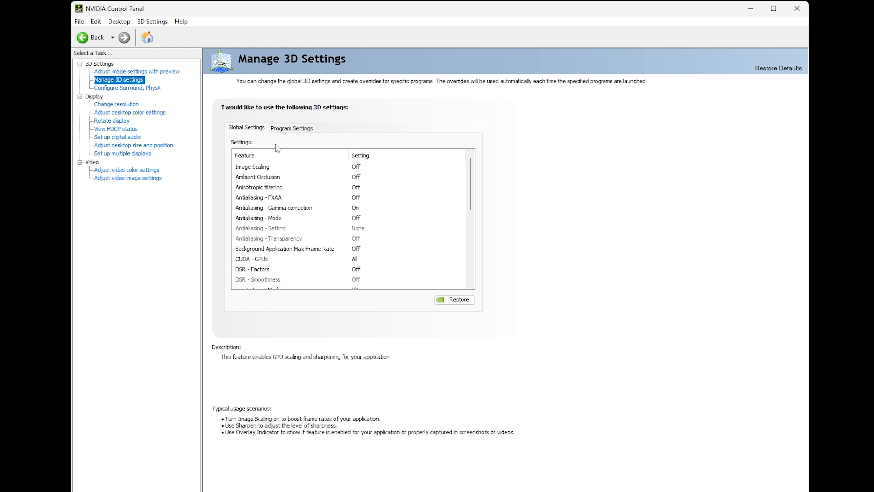
Assign NVIDIA GeForce RTX 3070 as the PhysX processor in the Surround and PhysX configuration and apply it
click(77, 60)
click(415, 145)
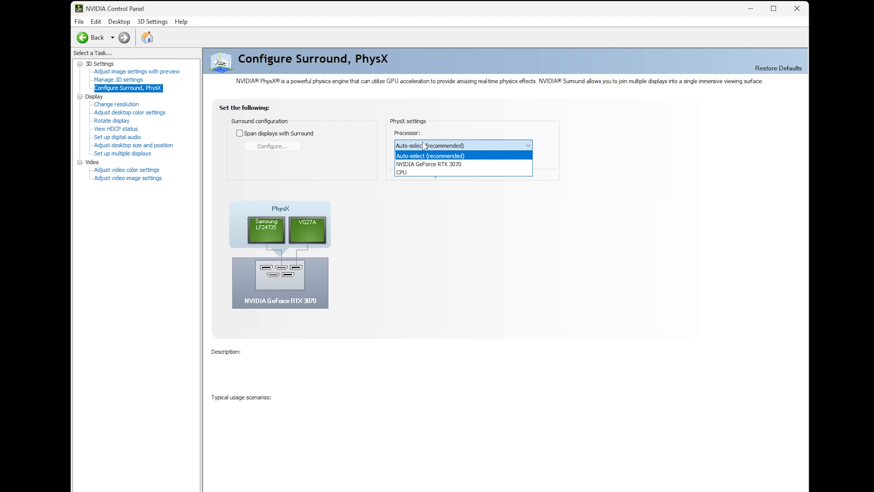
click(431, 161)
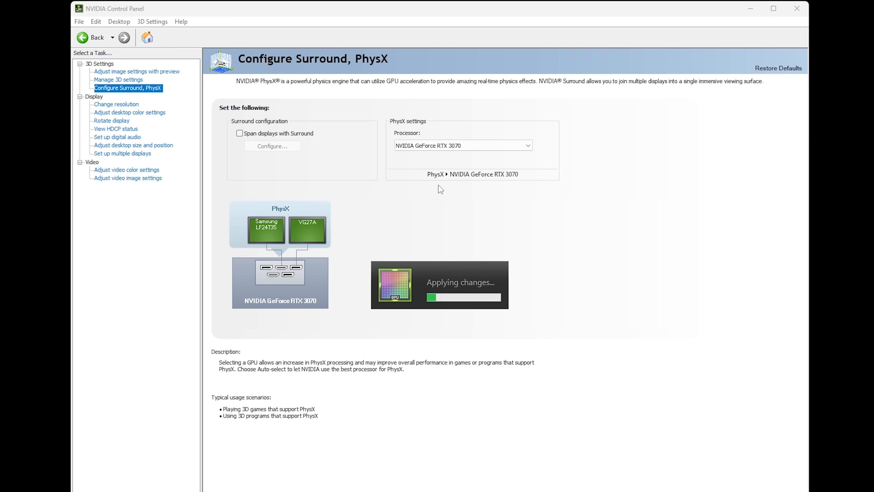
Choose the 165Hz refresh rate for the VG27A display at its native 2560 × 1440 resolution
click(127, 105)
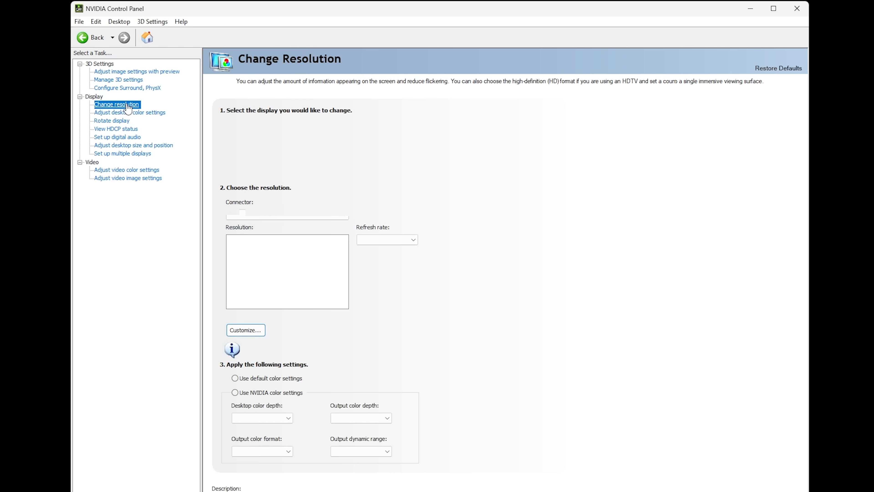
click(383, 239)
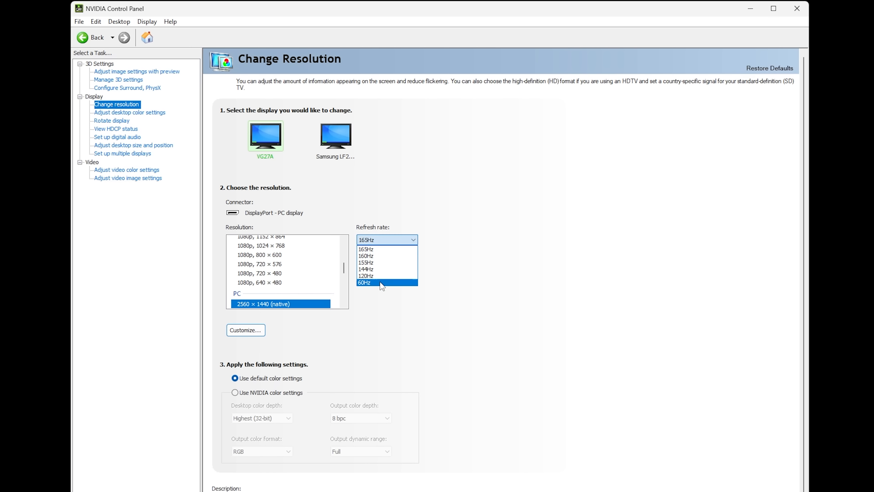
click(370, 248)
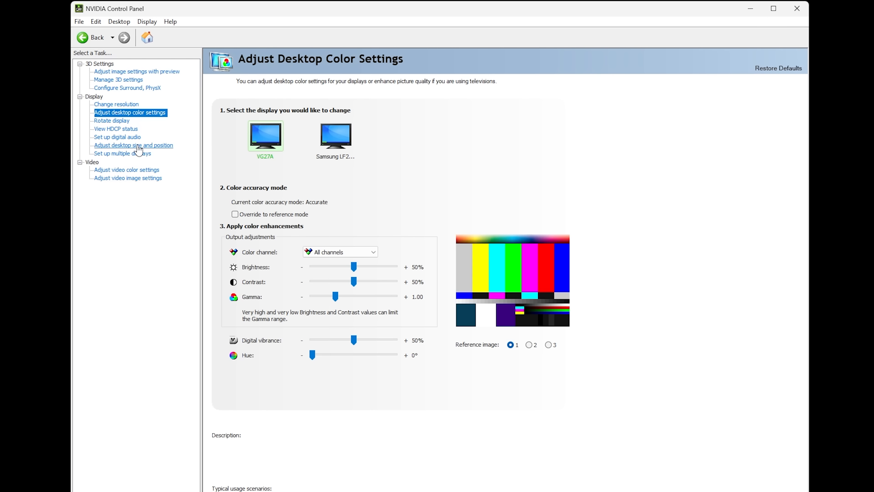
Set the VG27A's desktop scaling to Full-screen performed on Display, overriding the scaling mode set by games and programs
click(136, 146)
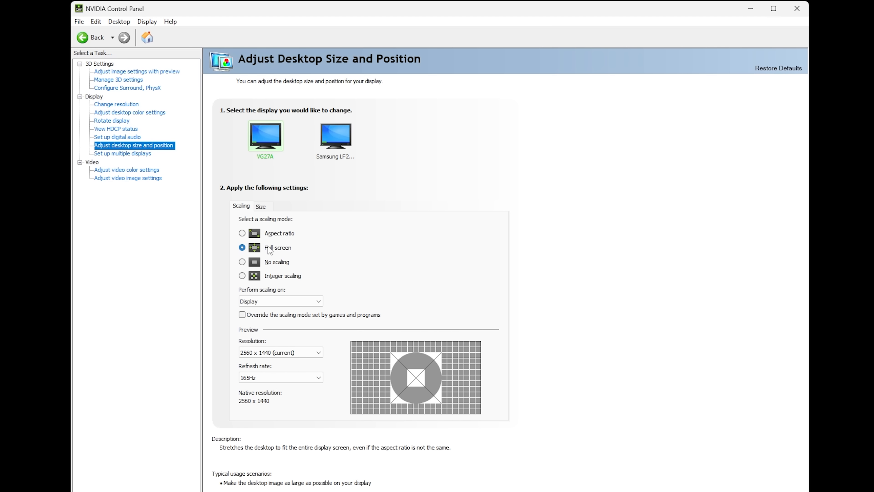
click(272, 301)
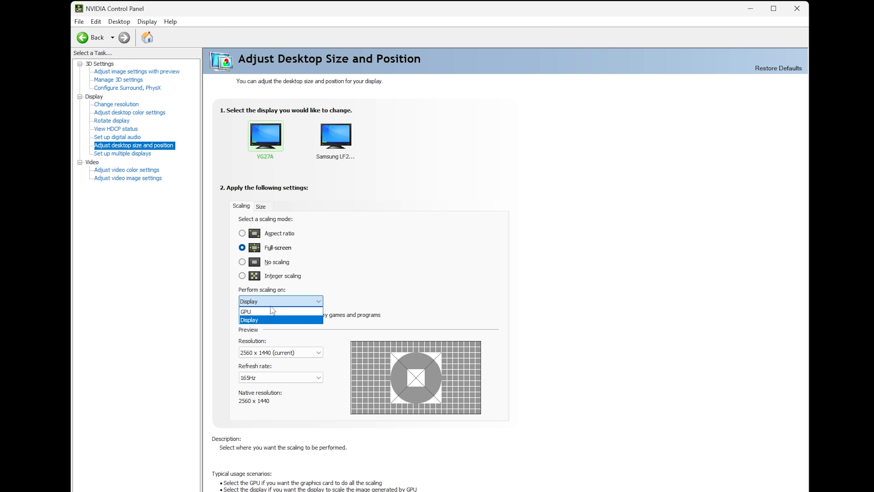
click(258, 320)
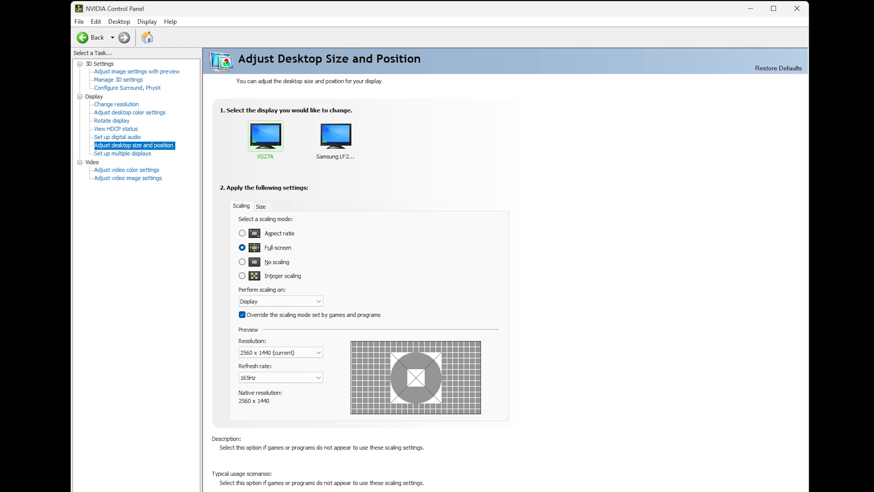
Search Windows for "advanced system", open View advanced system settings and move the System Properties window toward the middle of the desktop
click(407, 484)
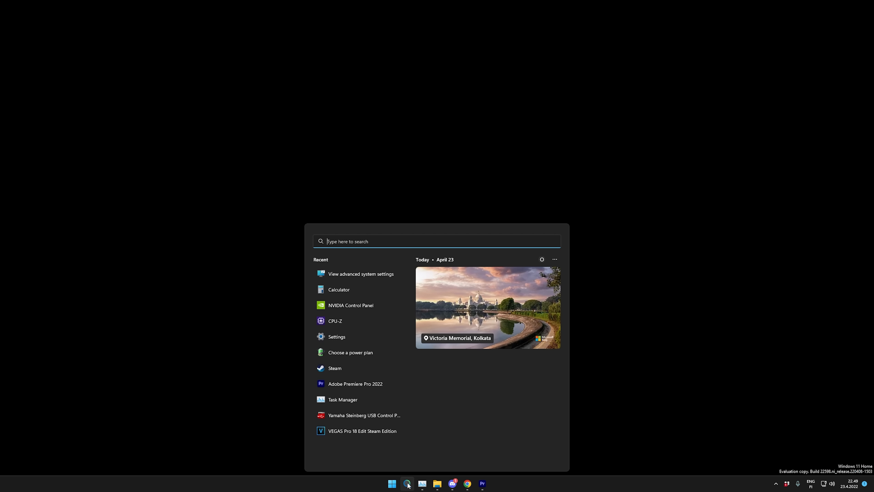
text(a)
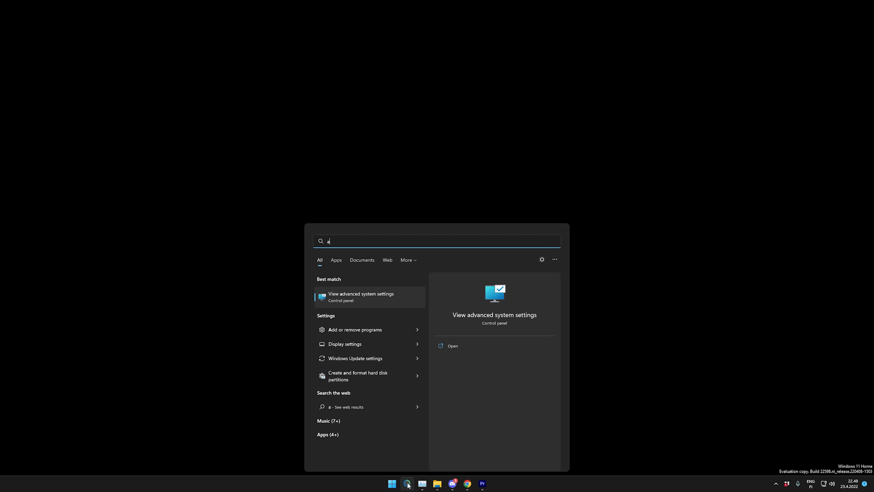
text(dvanced system)
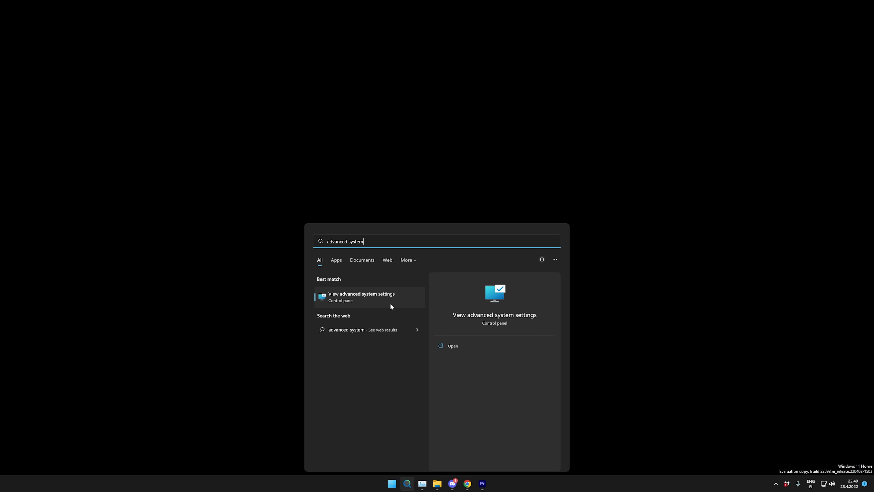
click(390, 301)
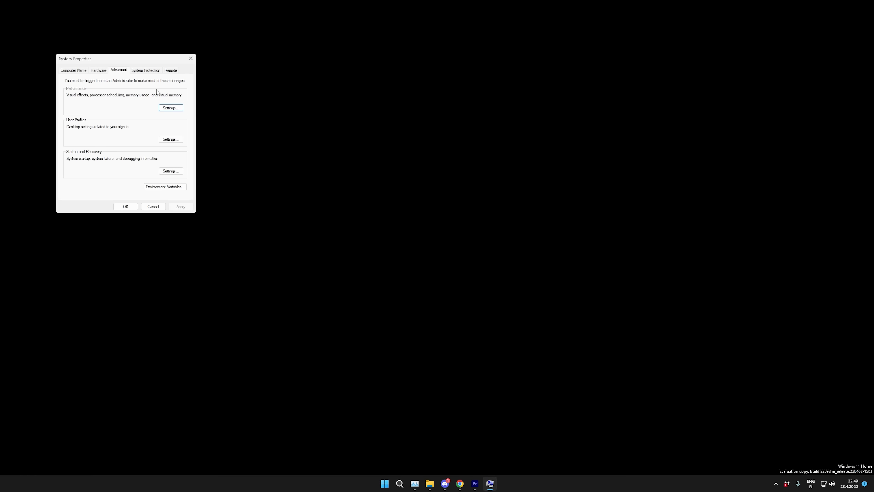
drag(119, 59, 545, 154)
click(451, 207)
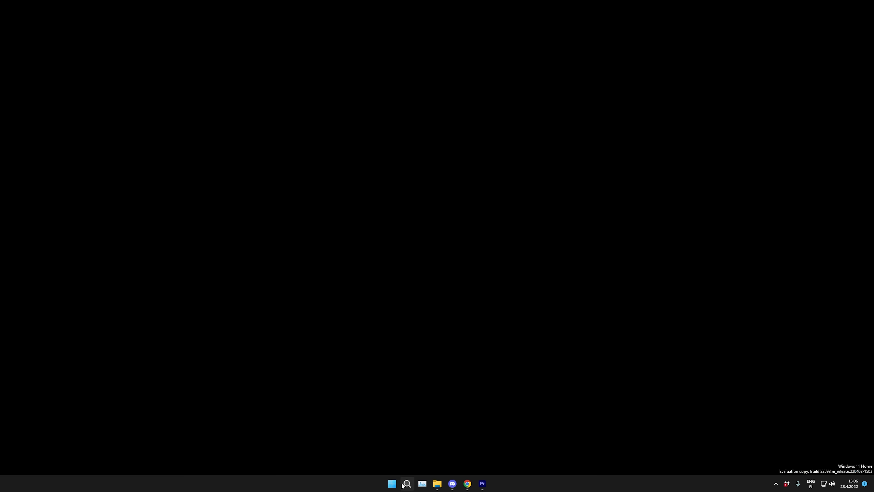
Search Windows for "task" and open Task Manager
click(403, 484)
text(task)
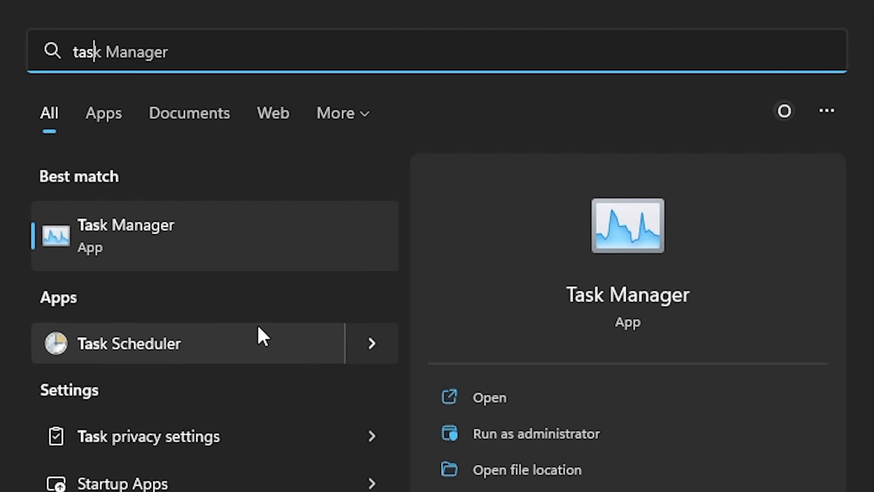
key(Return)
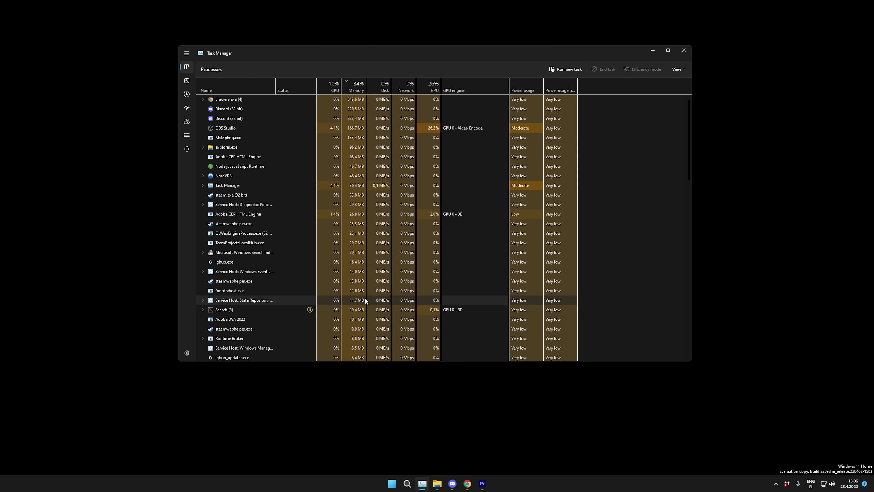